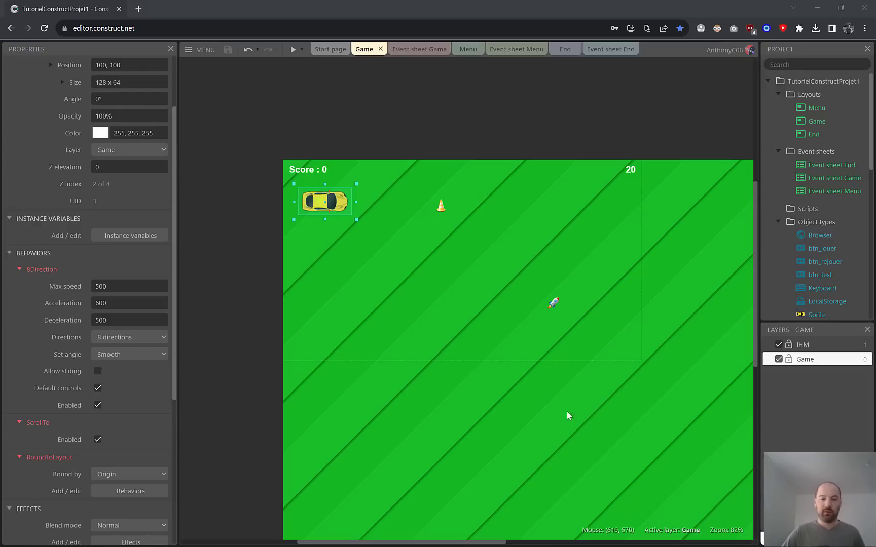
Step: Create a new Sprite object and place it on the Game layout below the traffic cone
double_click(554, 396)
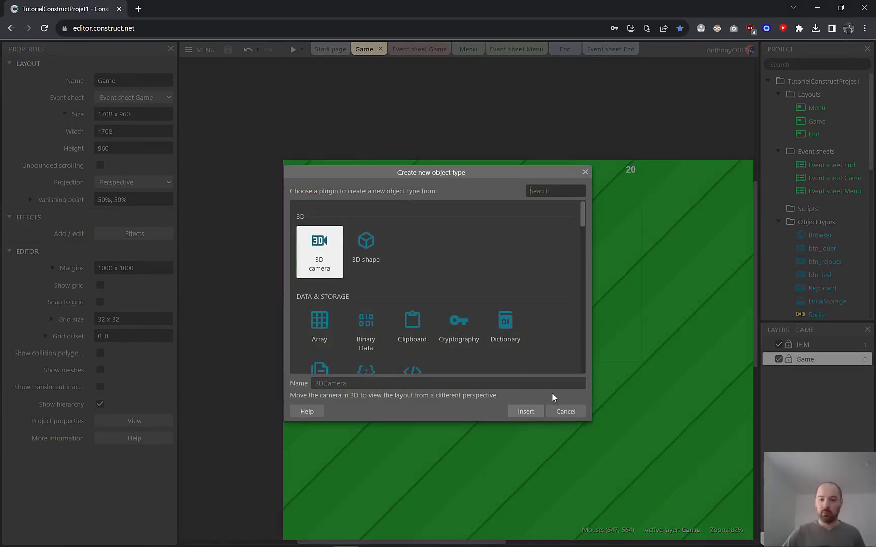
scroll(583, 226, down, 3)
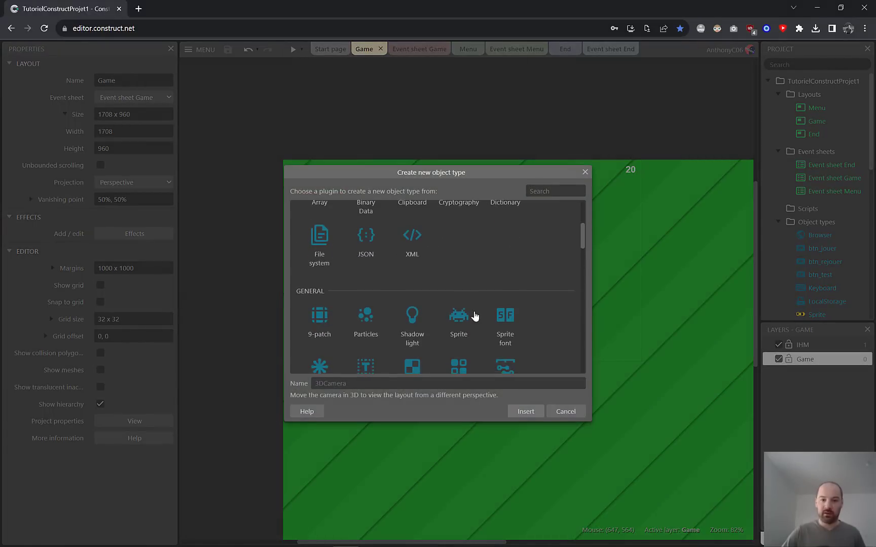
click(464, 322)
double_click(465, 323)
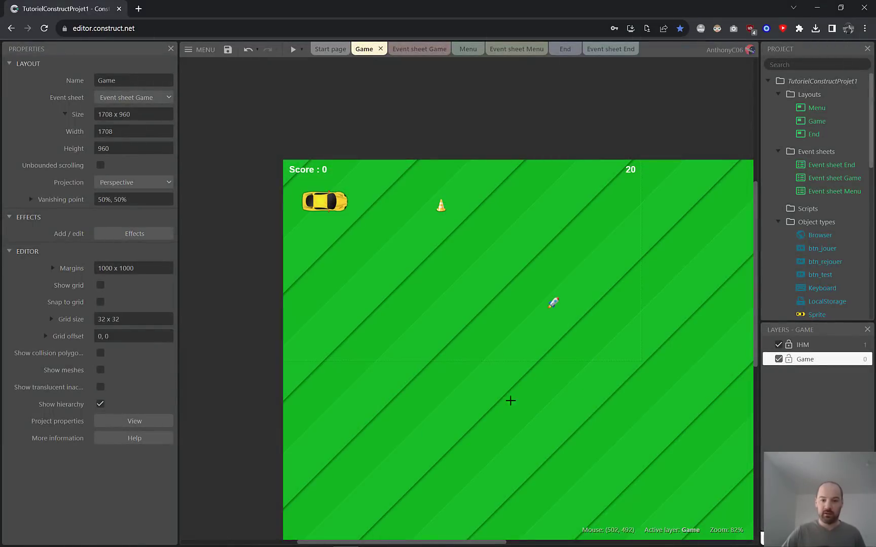
click(445, 337)
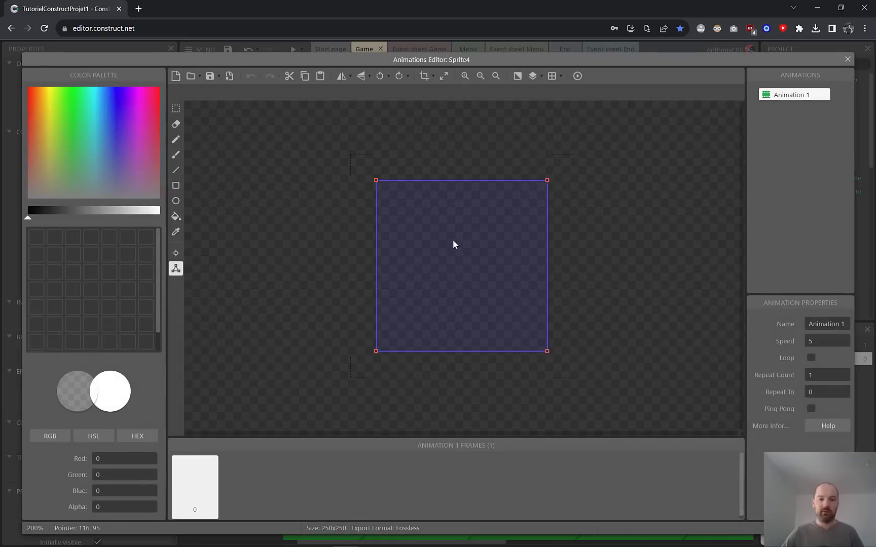
Step: Load C3_toaster_walk_000.png from the Walking folder as the sprite's first animation frame
click(190, 77)
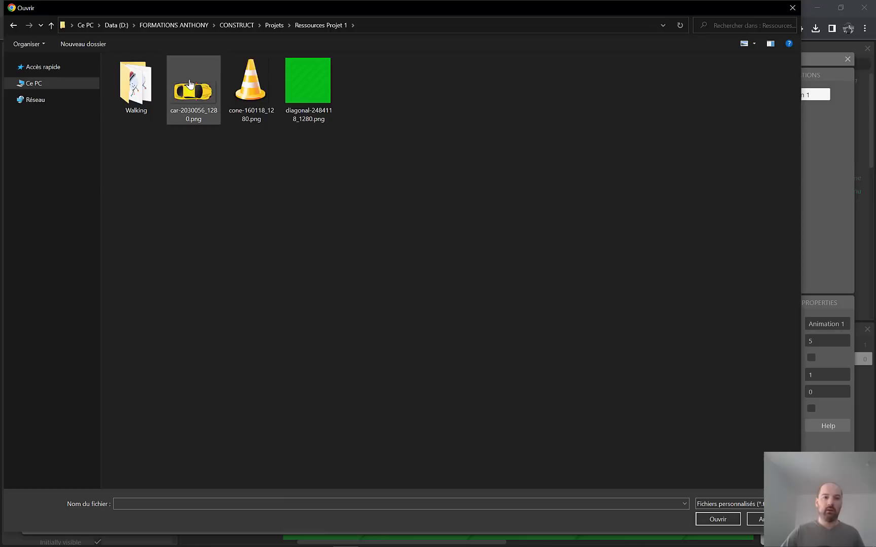
double_click(135, 84)
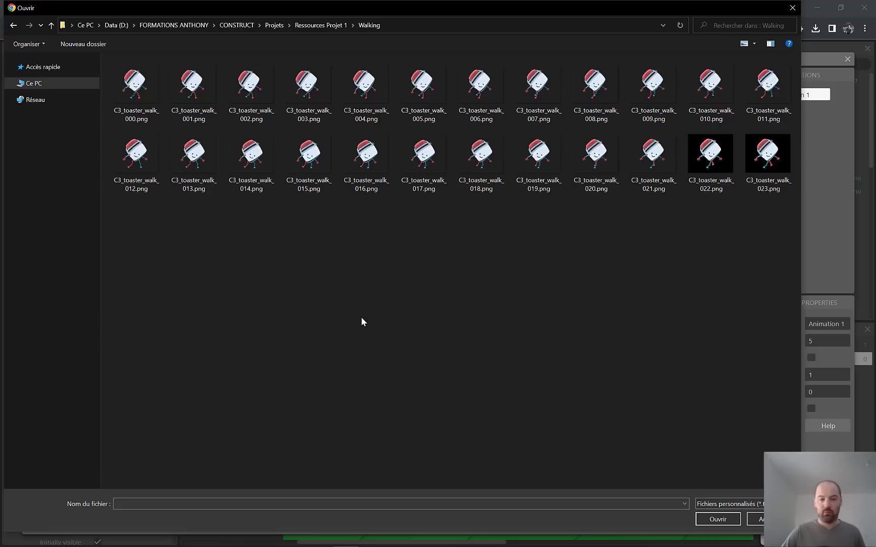
double_click(142, 91)
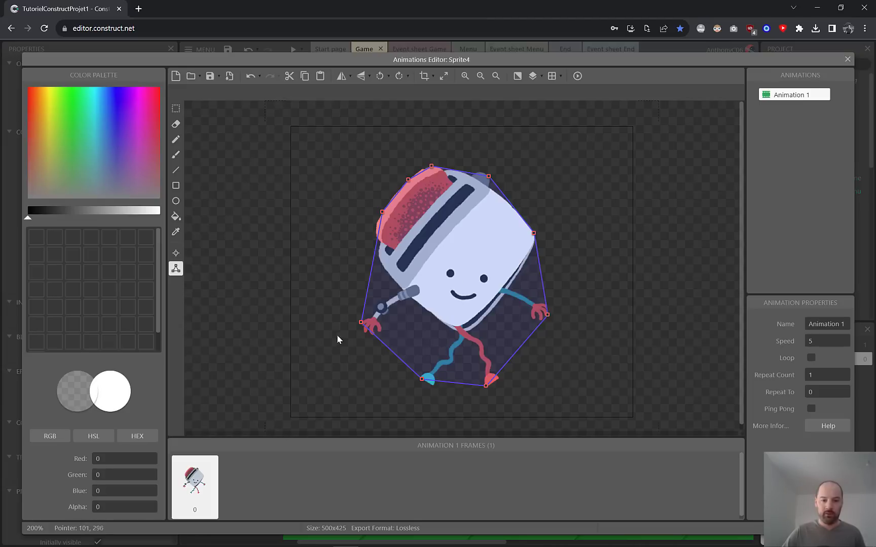
Step: Import C3_toaster_walk_001.png through C3_toaster_walk_023.png from files as additional frames of Animation 1
click(243, 490)
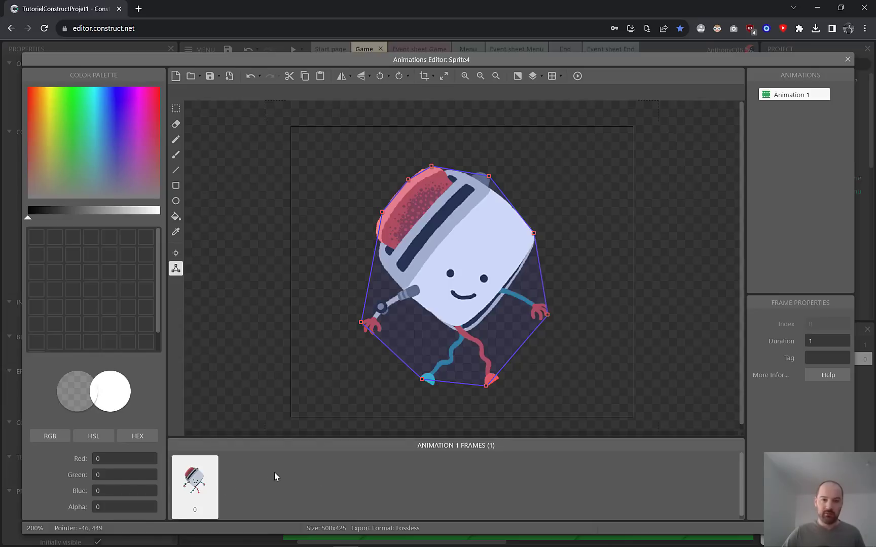
right_click(256, 479)
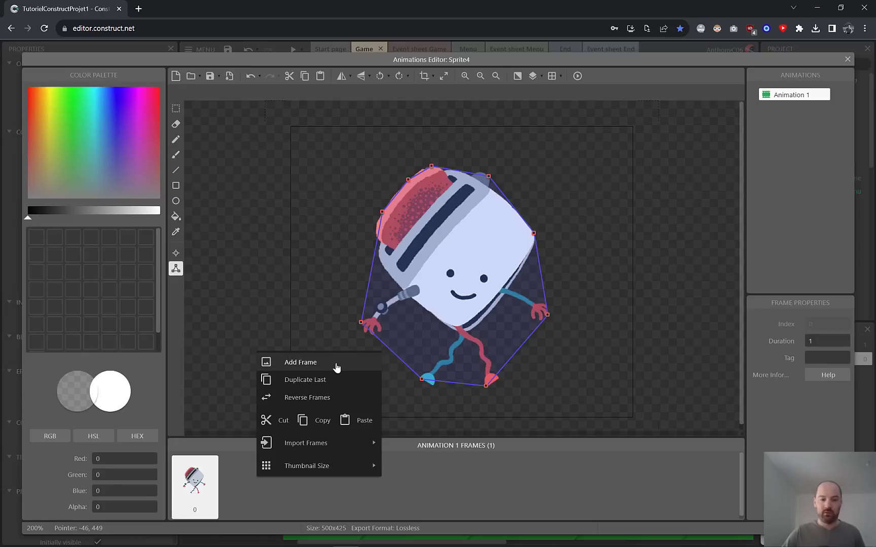
mouse_move(336, 449)
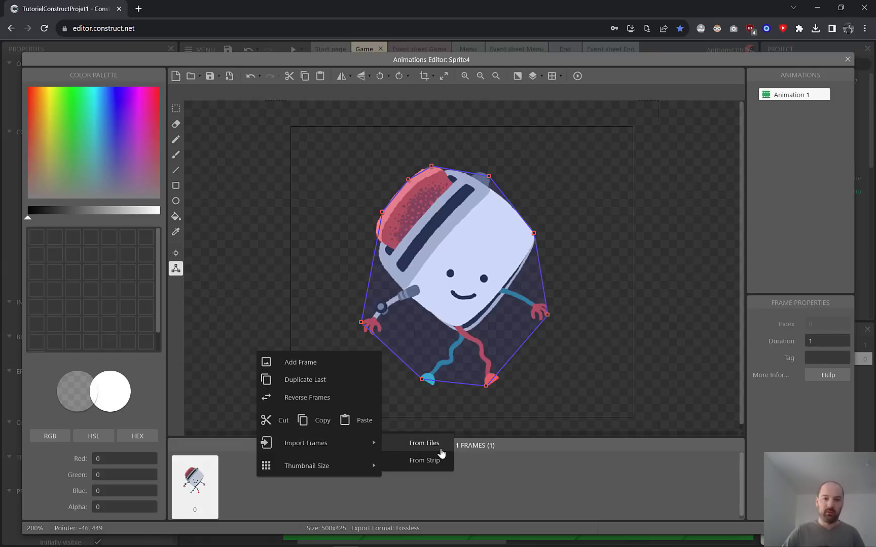
click(440, 445)
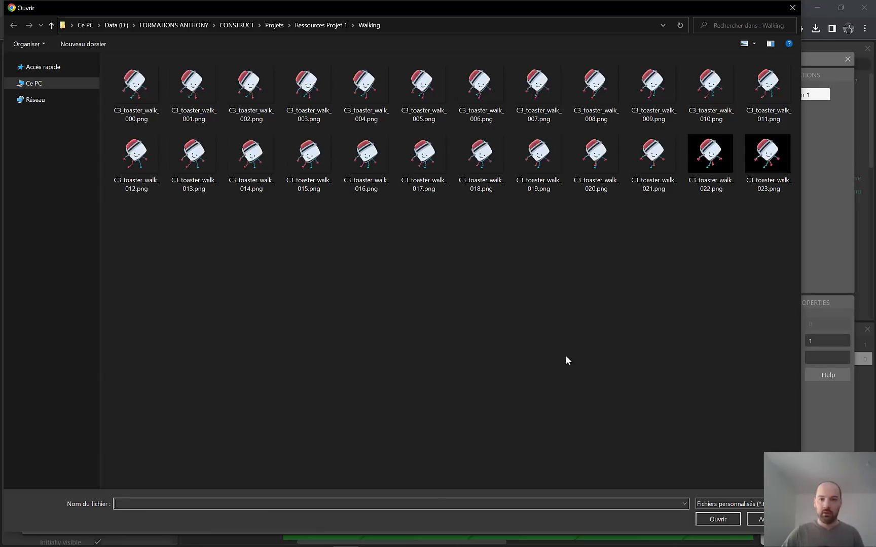
click(768, 157)
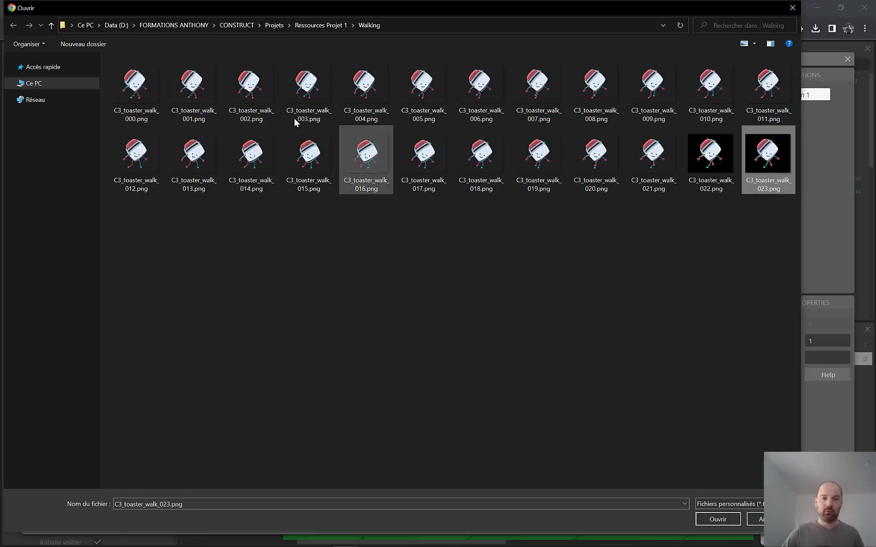
shift+click(200, 101)
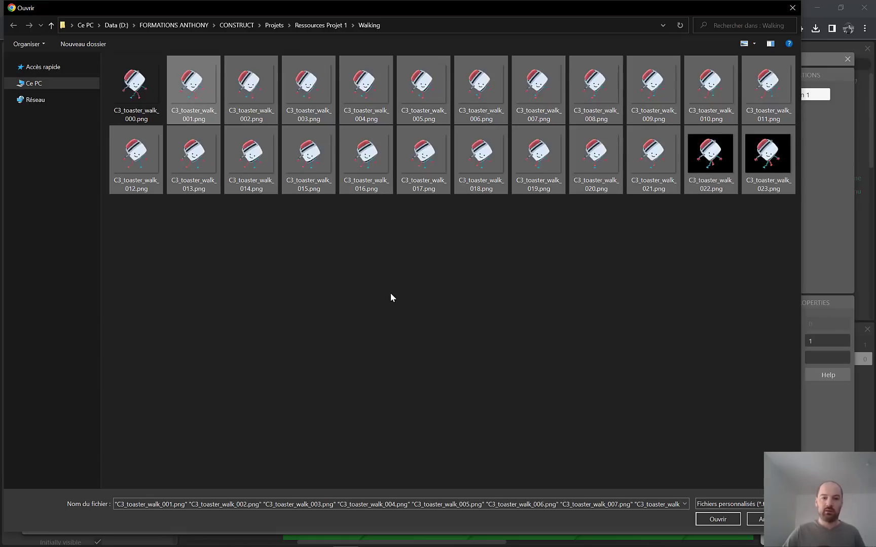
click(715, 519)
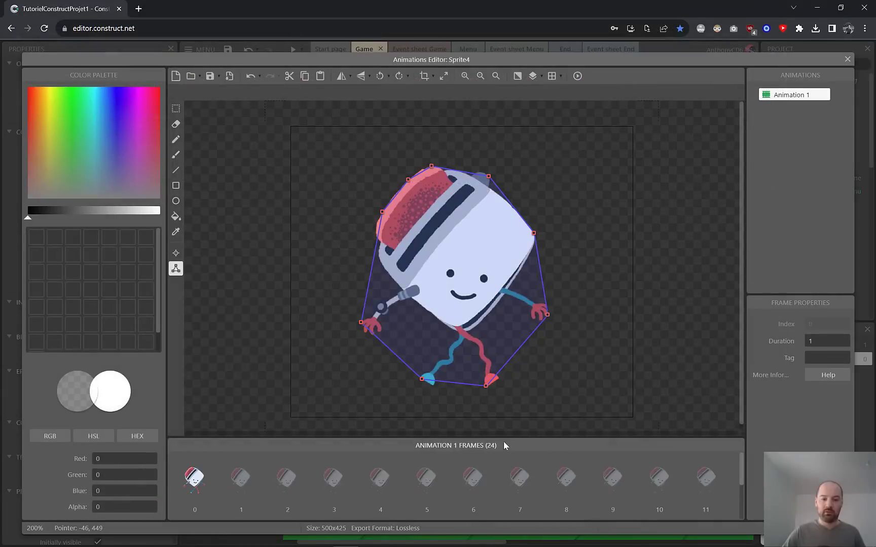
Step: Look through the imported walking frames and compare several of them with the first frame
scroll(617, 489, up, 3)
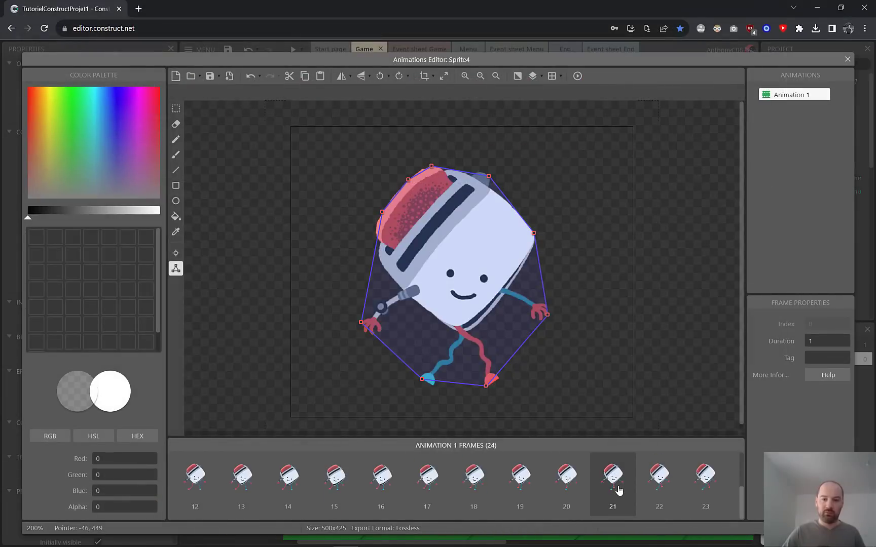
mouse_move(739, 465)
mouse_down()
mouse_move(745, 504)
mouse_move(743, 475)
mouse_move(729, 470)
mouse_up()
click(196, 480)
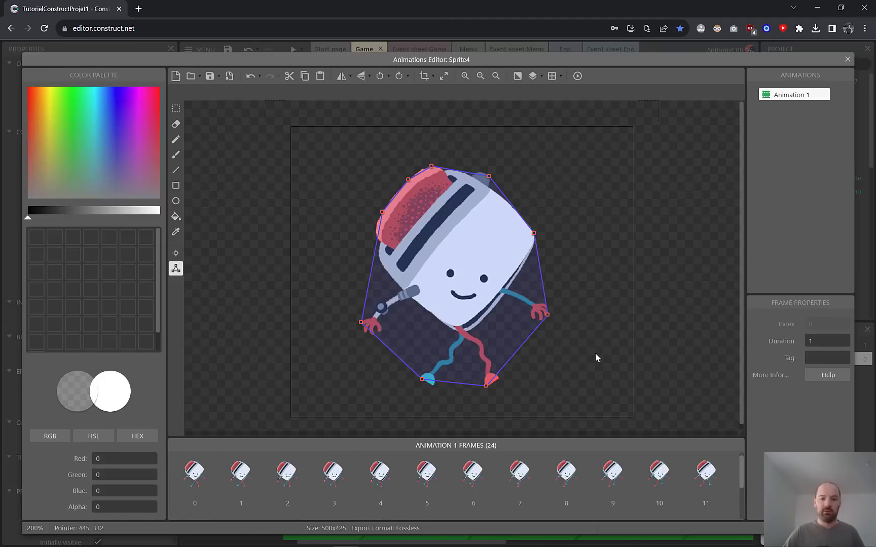
click(473, 474)
click(565, 474)
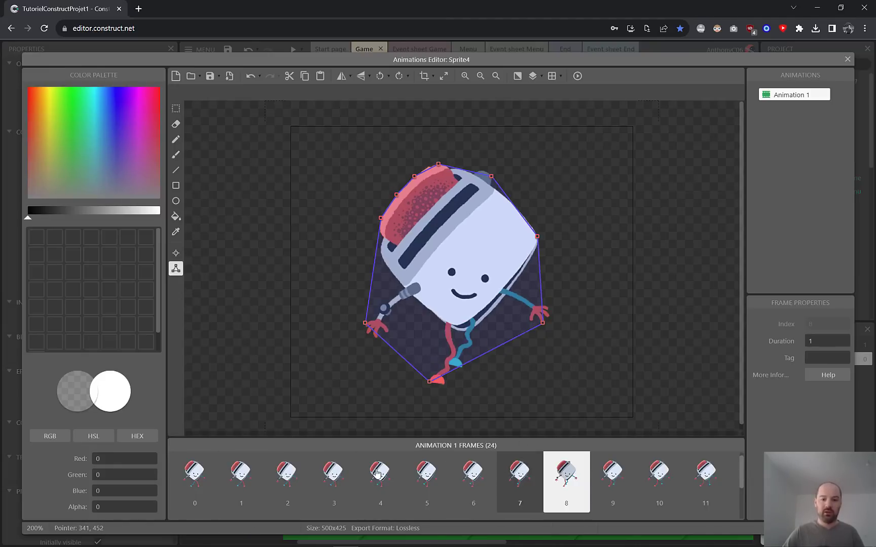
click(241, 474)
click(195, 474)
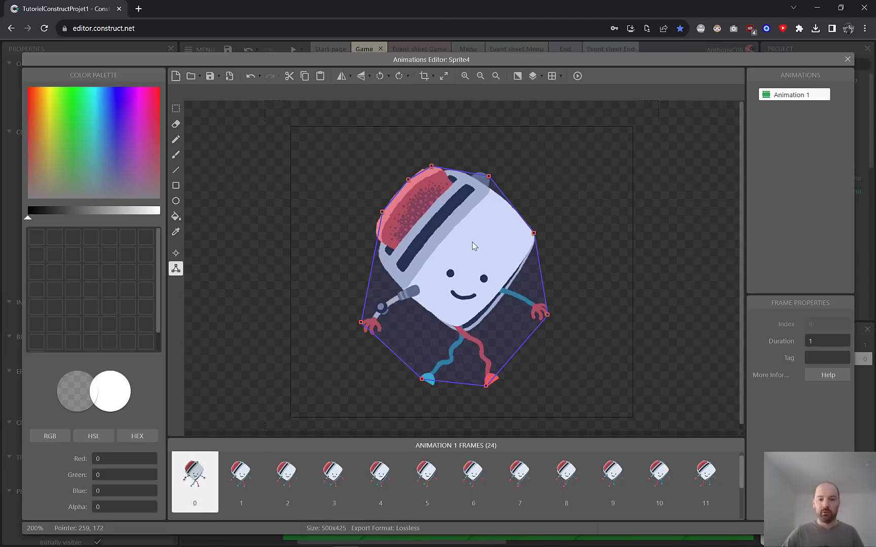
click(635, 344)
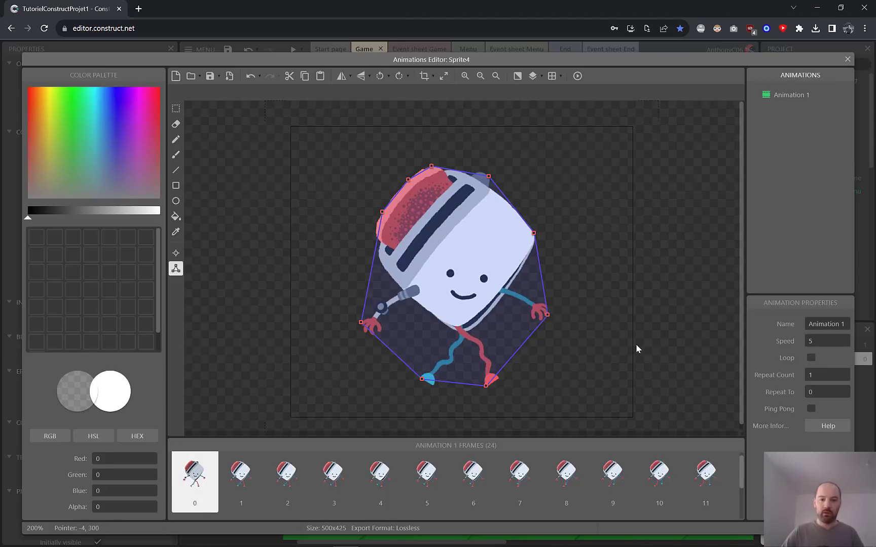
Step: Rename Animation 1 as WalkAnim
click(787, 94)
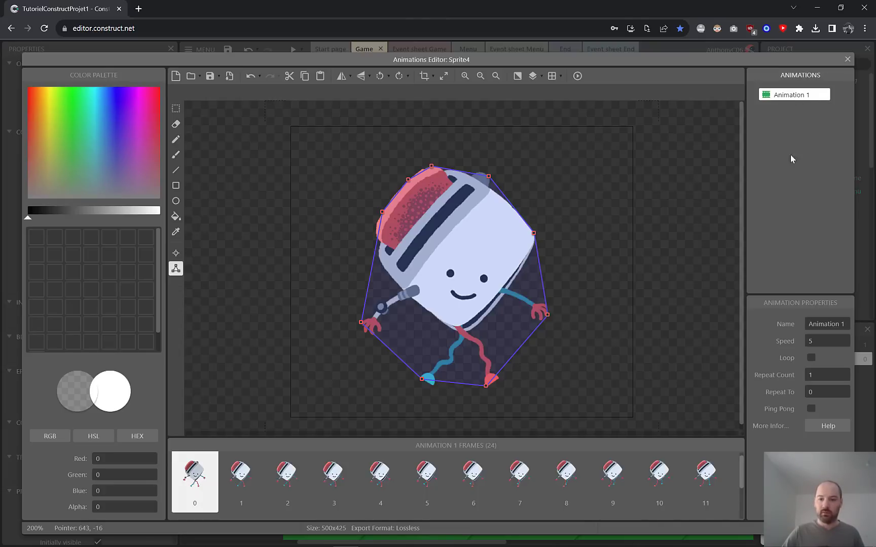
click(822, 324)
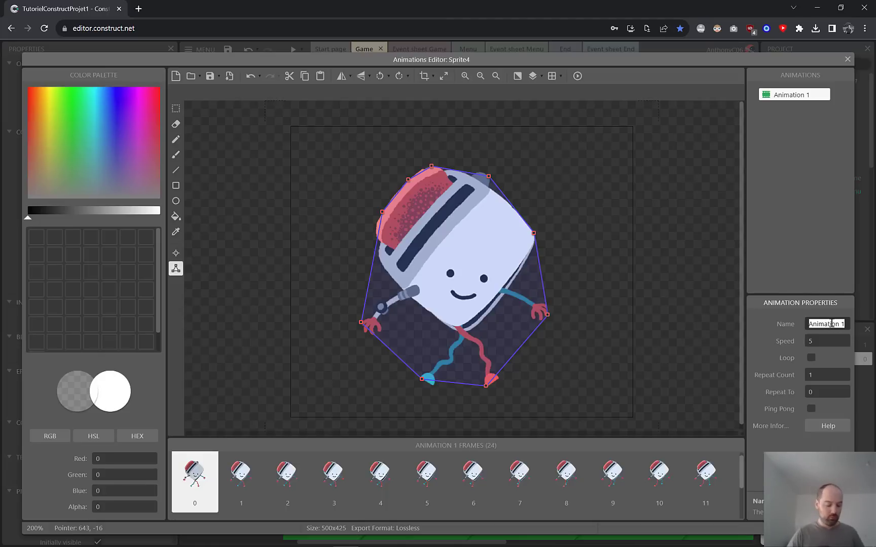
key(ctrl+a)
text(WalkAnim)
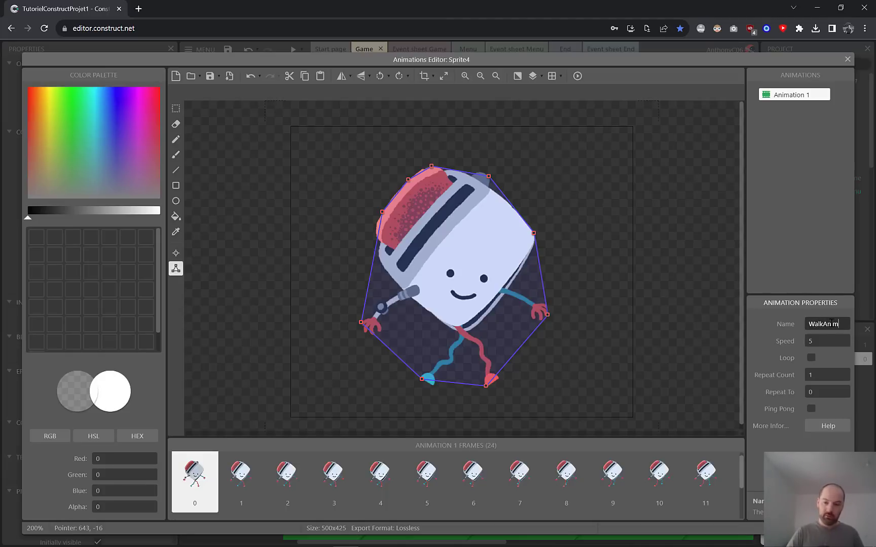
Step: Set the WalkAnim animation's speed to 15 and enable looping
key(Tab)
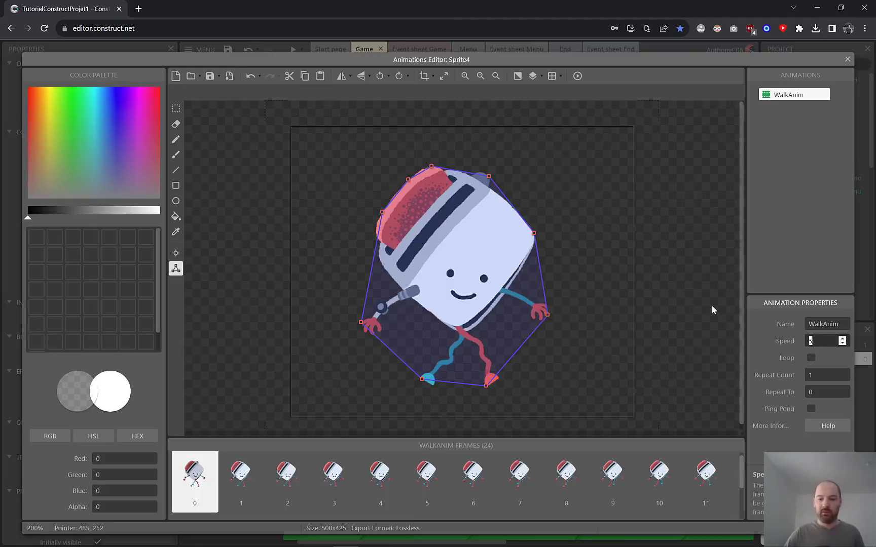
text(15)
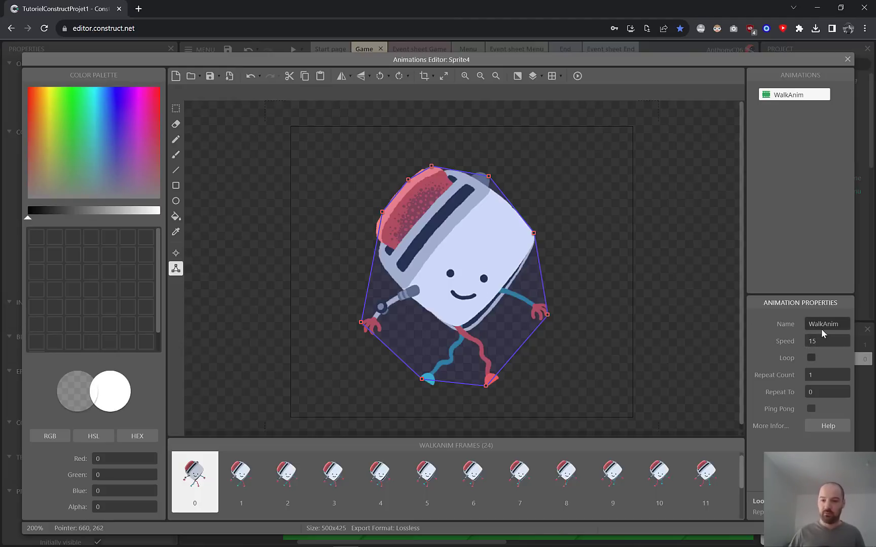
key(Return)
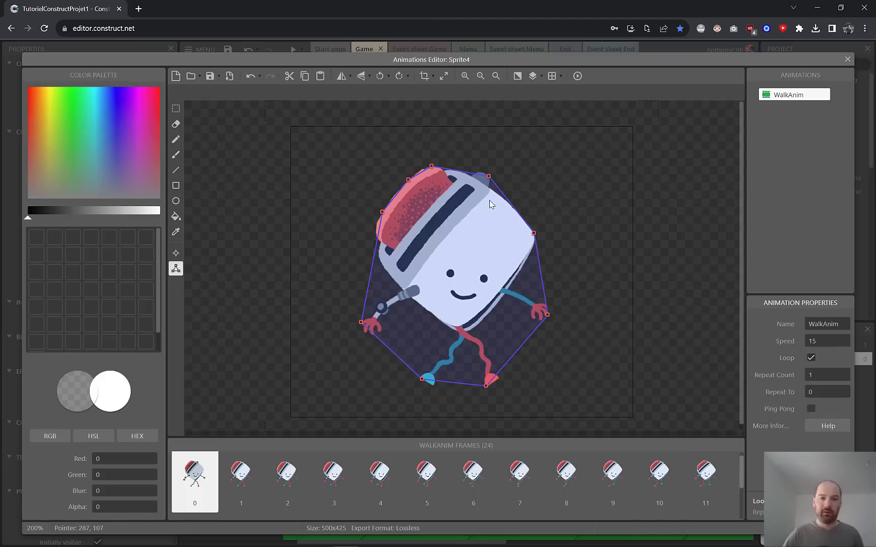
Step: Preview the WalkAnim animation and close the preview
right_click(785, 100)
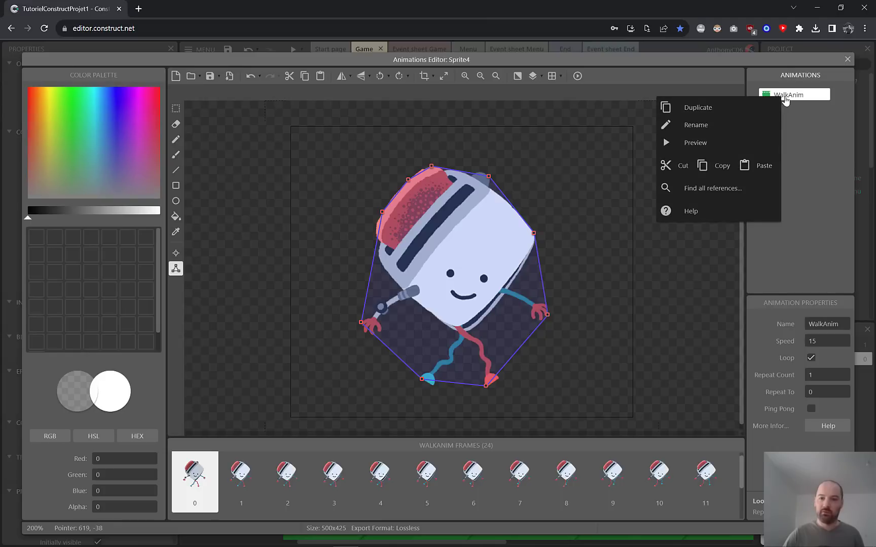
click(714, 146)
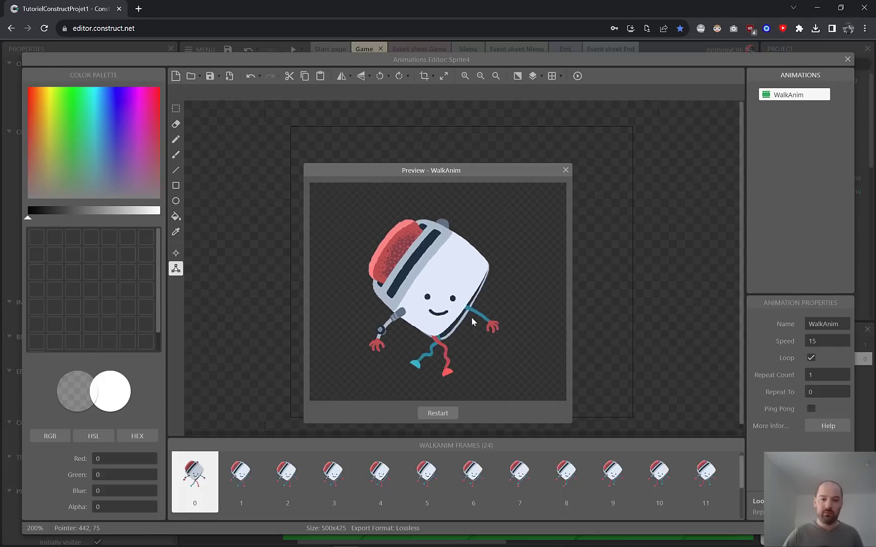
click(565, 170)
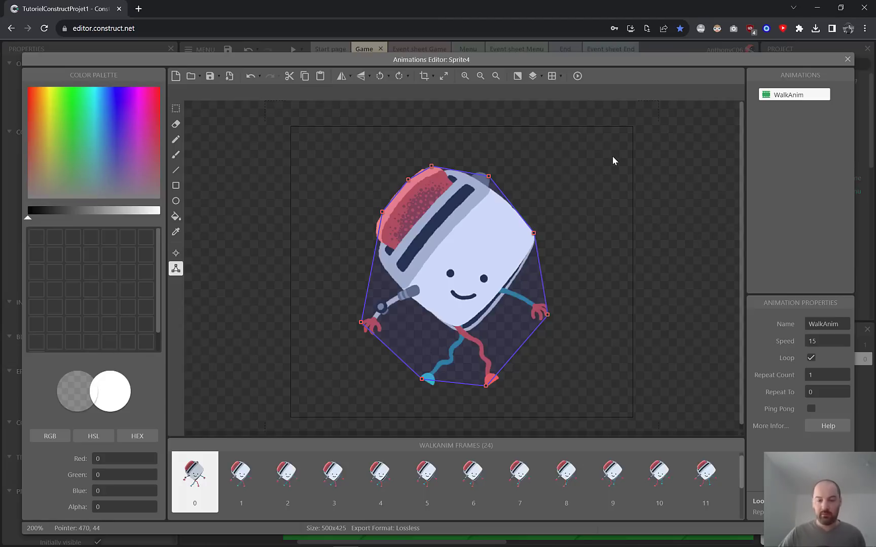
Step: Crop the transparent margins from all WalkAnim frames and close the animations editor
scroll(348, 180, down, 1)
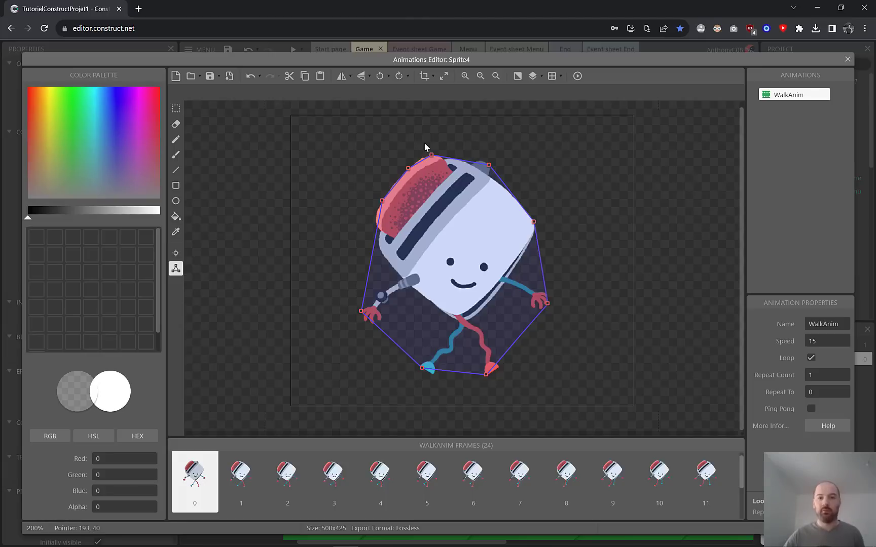
click(434, 77)
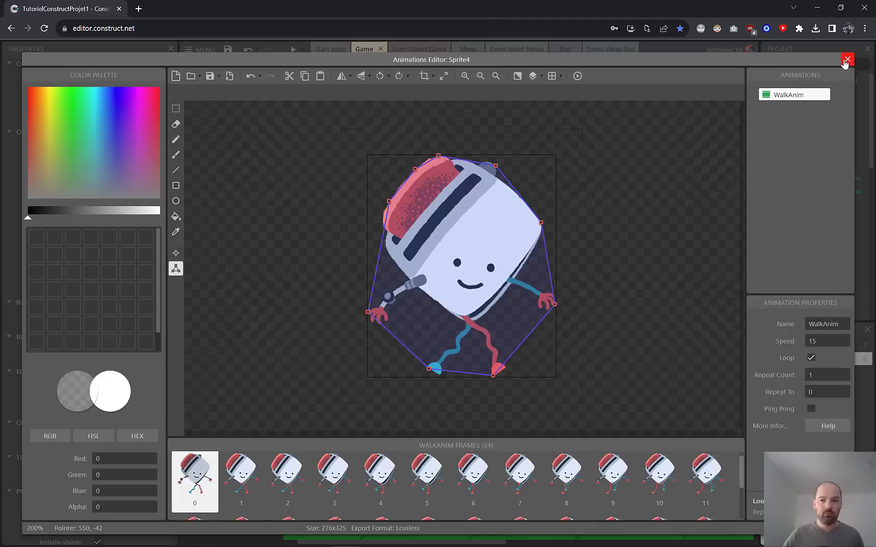
click(845, 60)
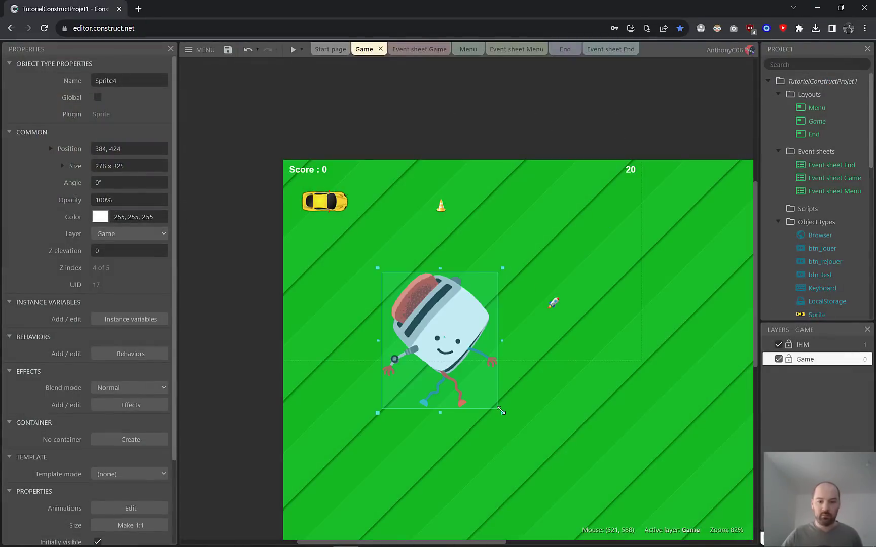
Step: Shrink the toaster sprite to about 55 x 65 and move it to about 463, 254 on the layout
drag(502, 412, 409, 301)
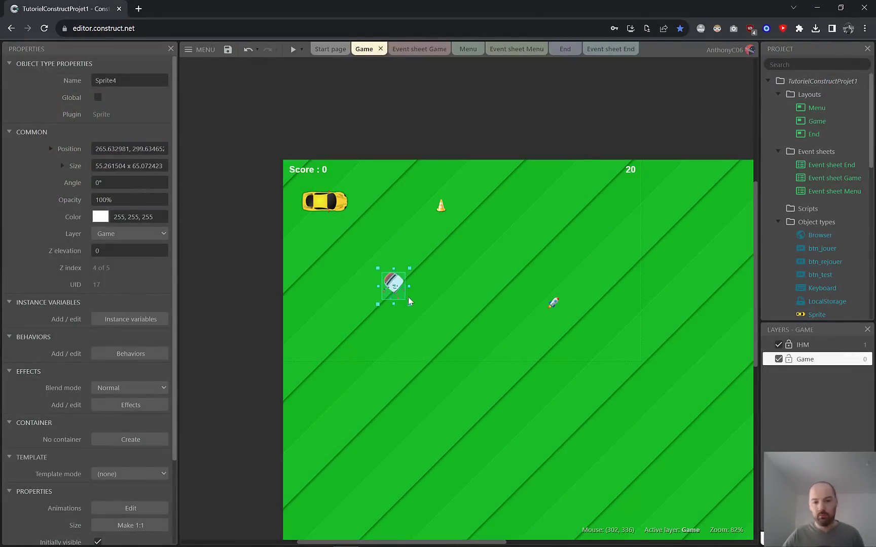
drag(401, 286, 623, 232)
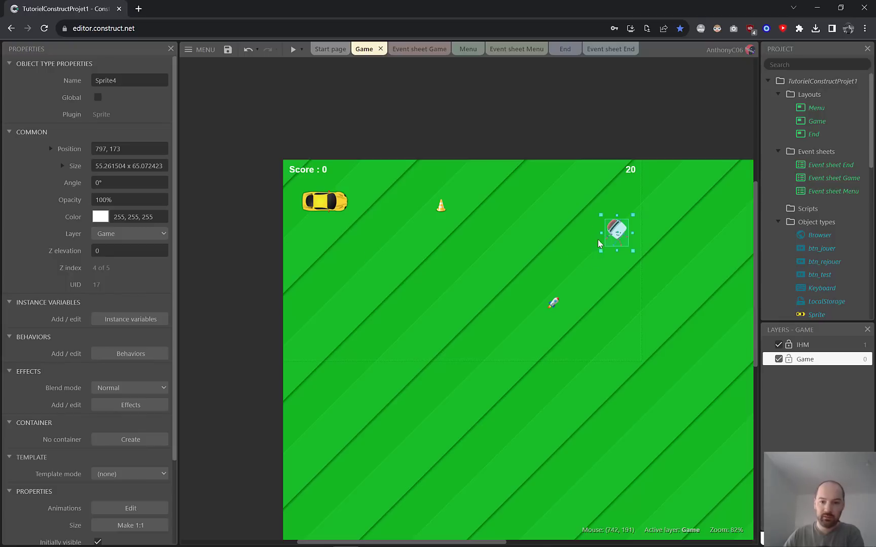
drag(613, 230, 472, 265)
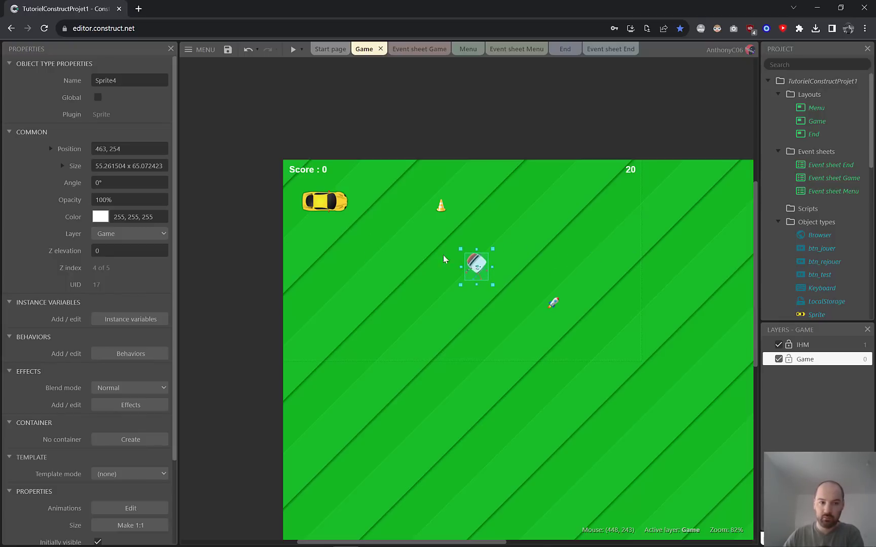
Step: Set the toaster sprite's position to 450, 250
click(107, 149)
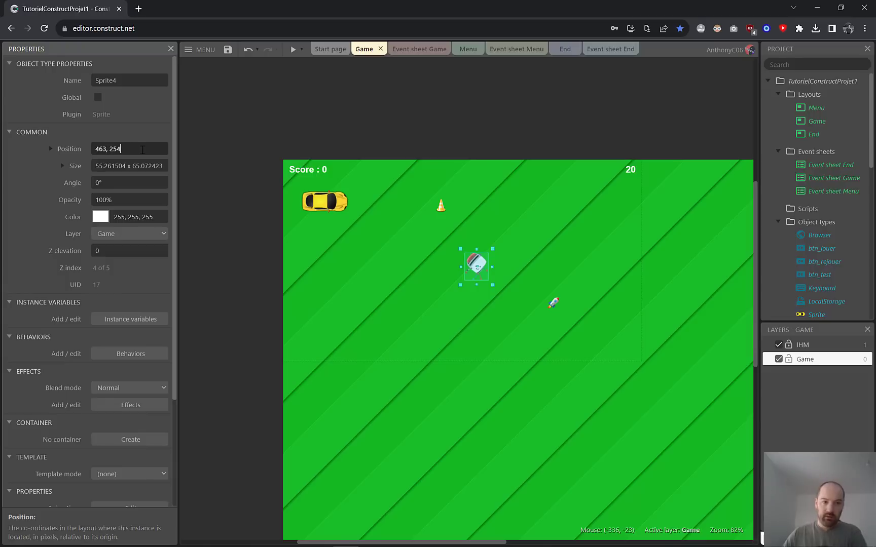
key(BackSpace)
key(BackSpace)
key(BackSpace)
key(BackSpace)
key(BackSpace)
key(BackSpace)
key(BackSpace)
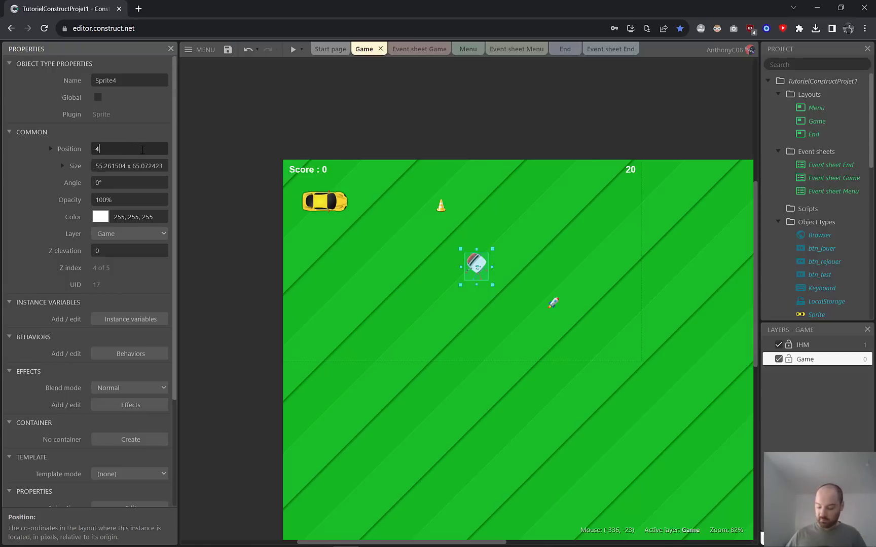
text(50, 250)
key(Tab)
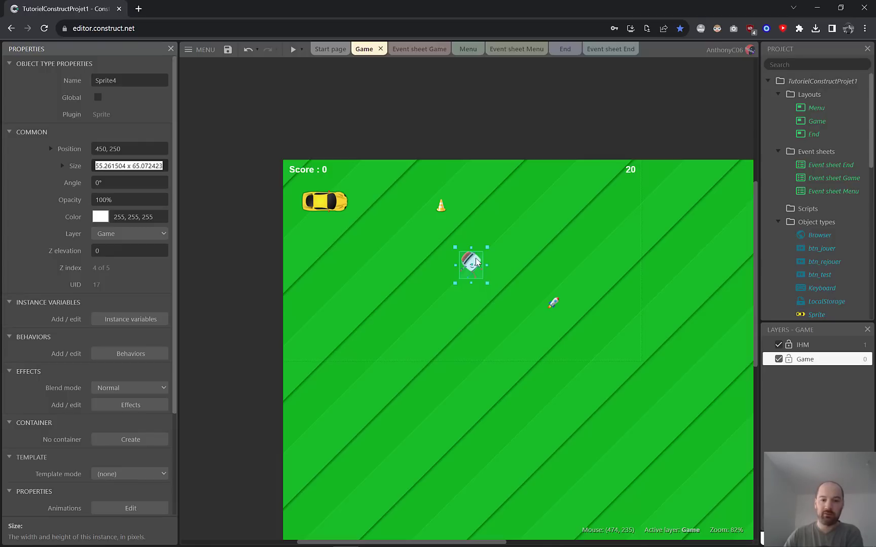
Step: Try moving the toaster sprite across the layout to about 800, 255, and undo the move
drag(473, 261, 622, 263)
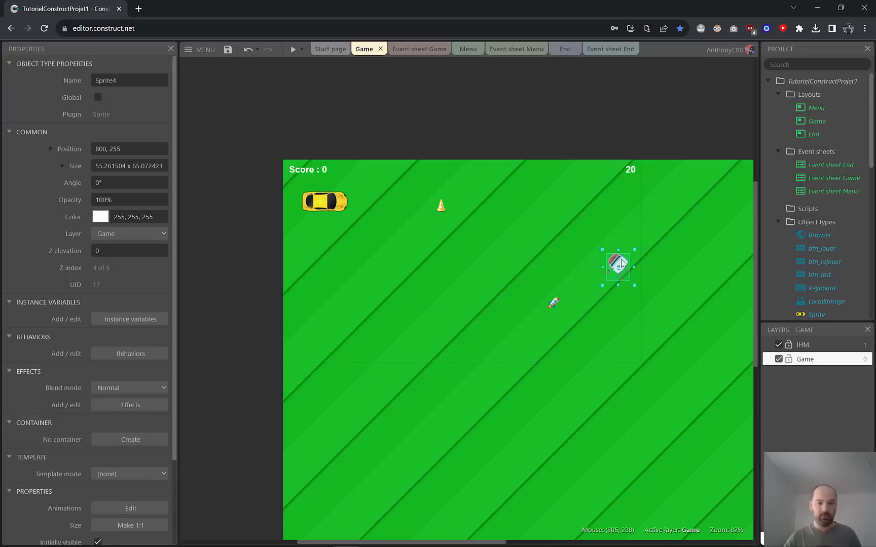
key(ctrl+z)
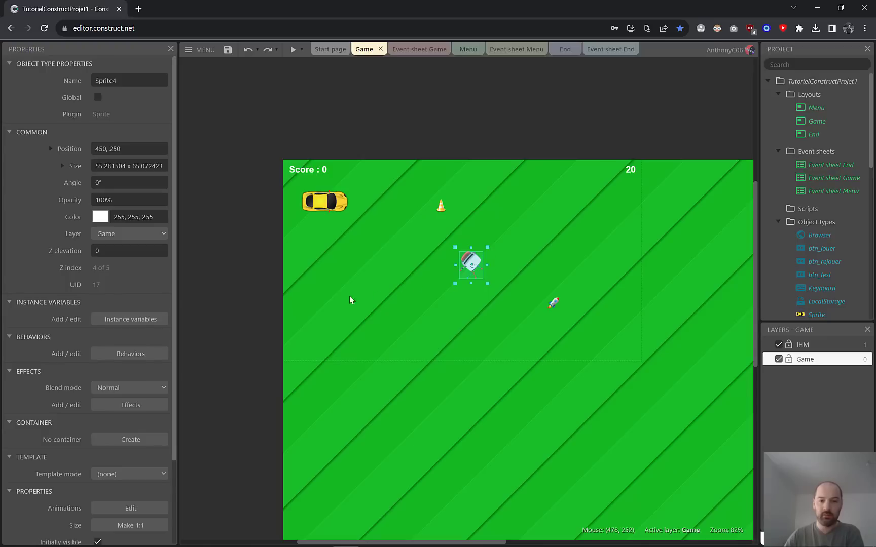
Step: Add the Move To behavior to the toaster sprite and close its behaviors dialog
click(129, 353)
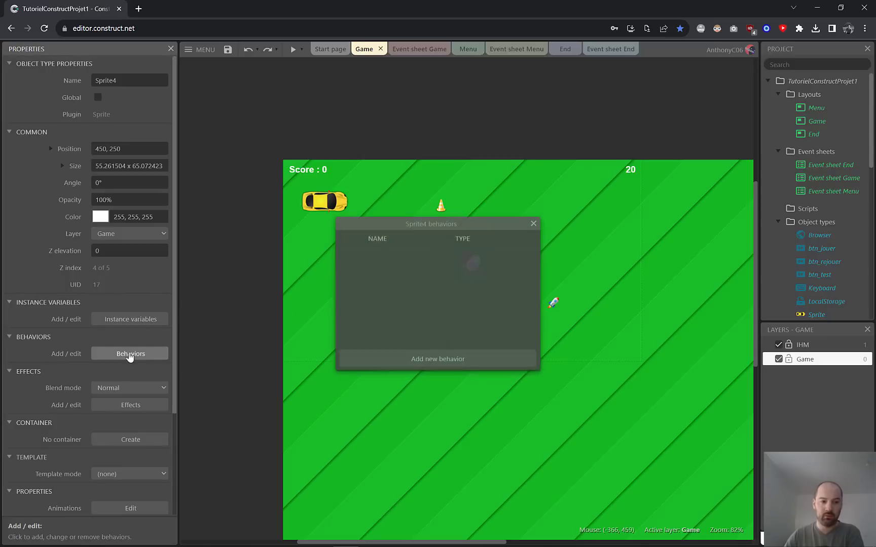
click(429, 359)
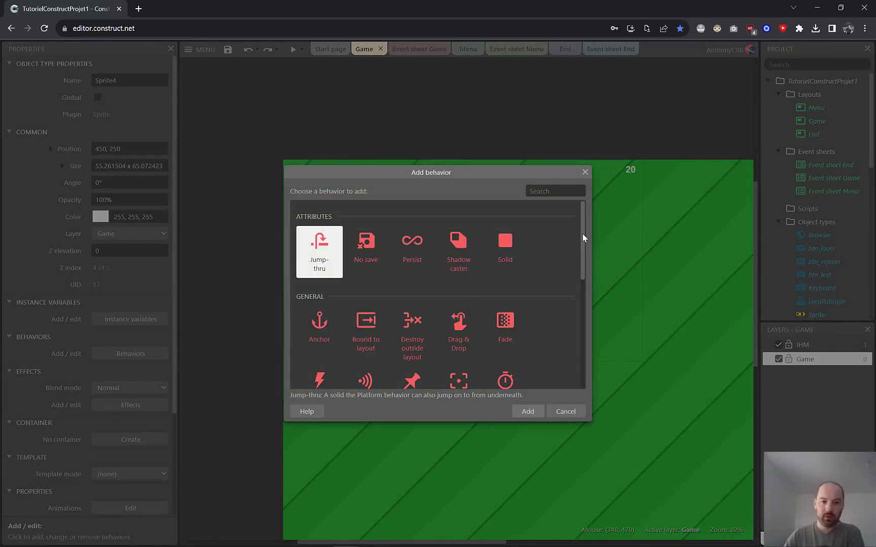
scroll(582, 228, down, 1)
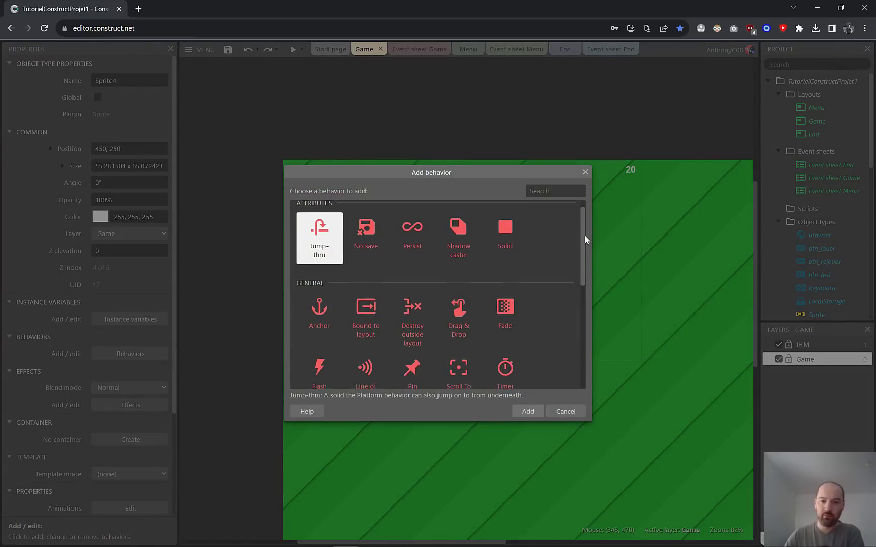
drag(589, 262, 586, 338)
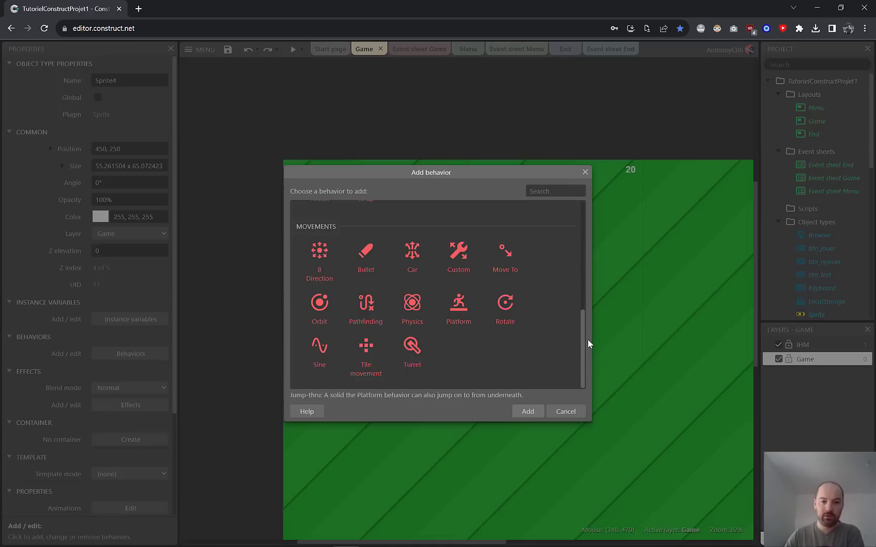
click(515, 269)
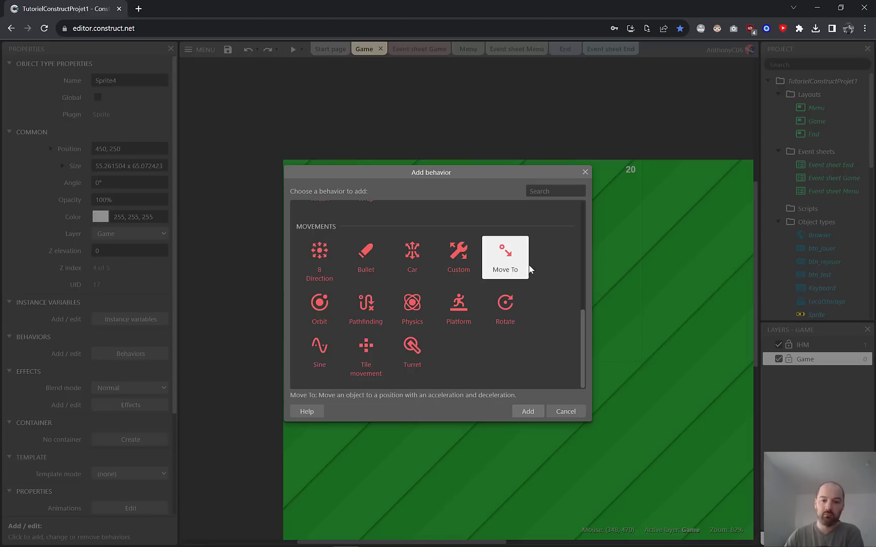
click(527, 412)
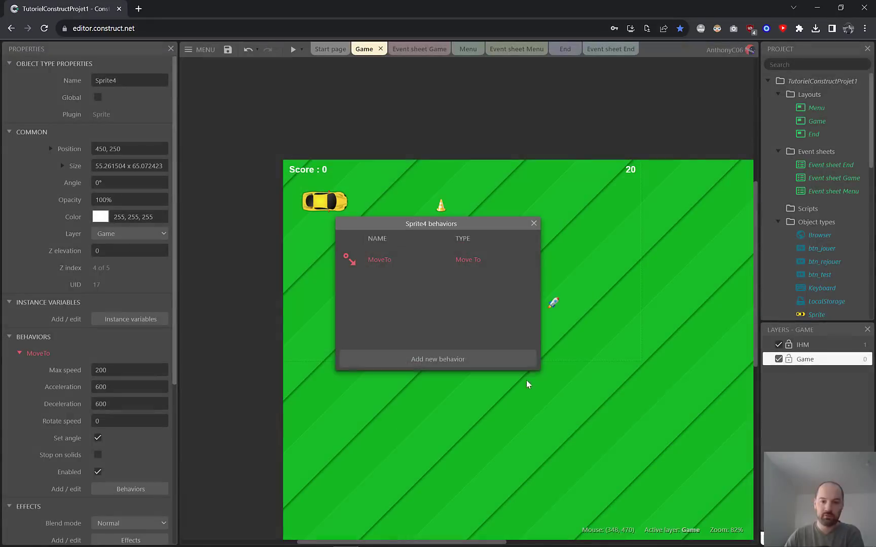
click(532, 224)
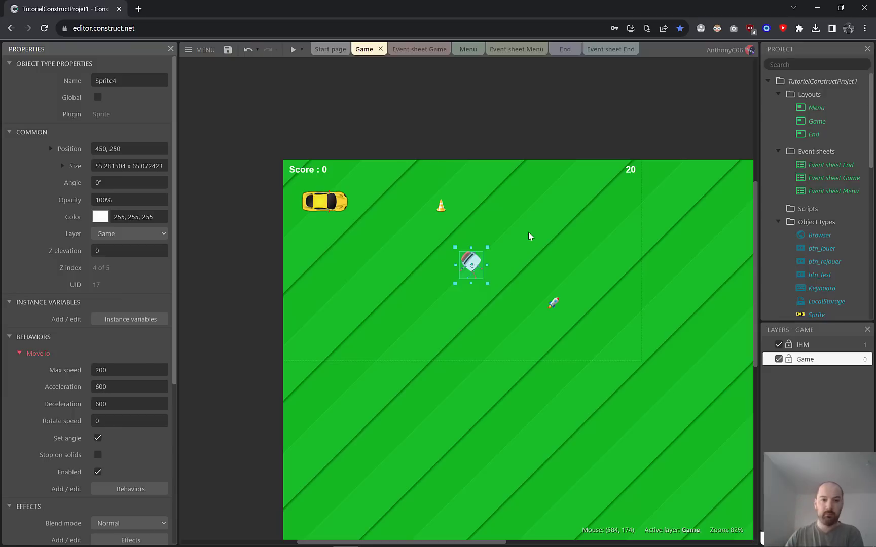
Step: Add a System event to Event sheet Game that runs every 5 seconds
click(408, 51)
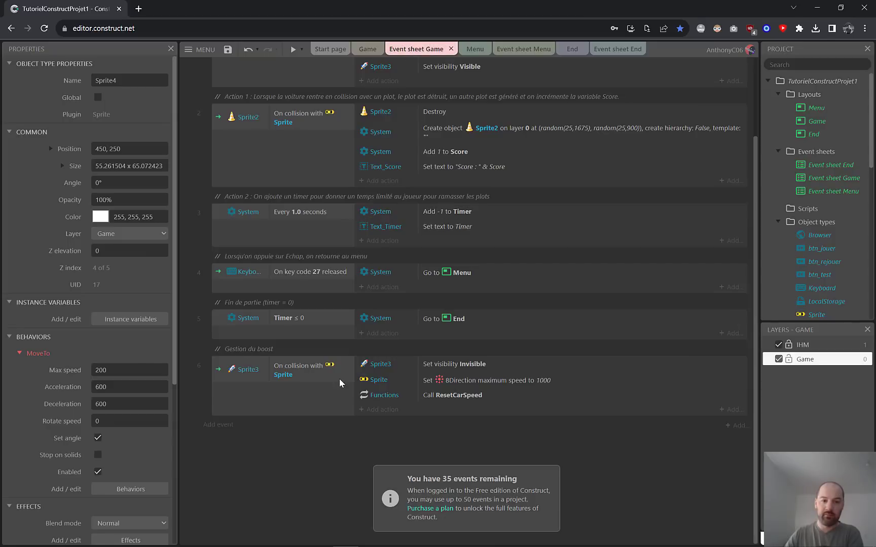
click(219, 424)
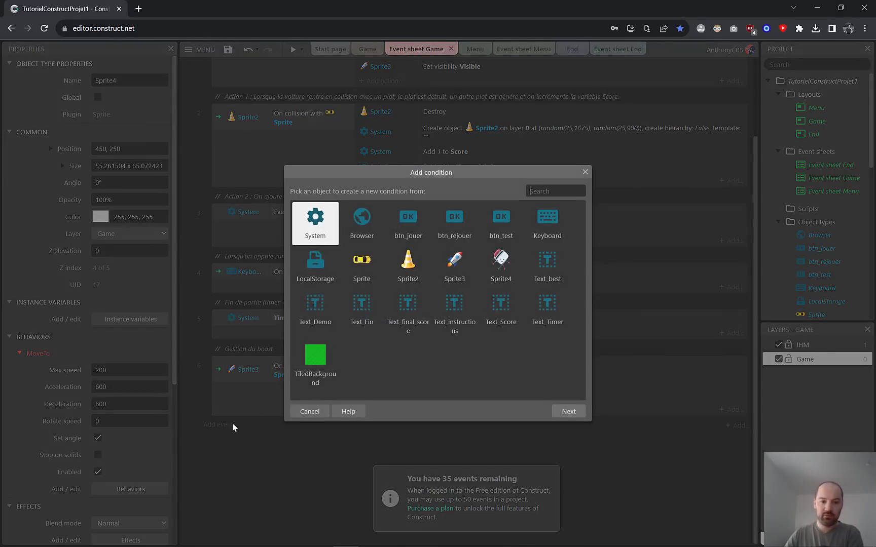
double_click(318, 224)
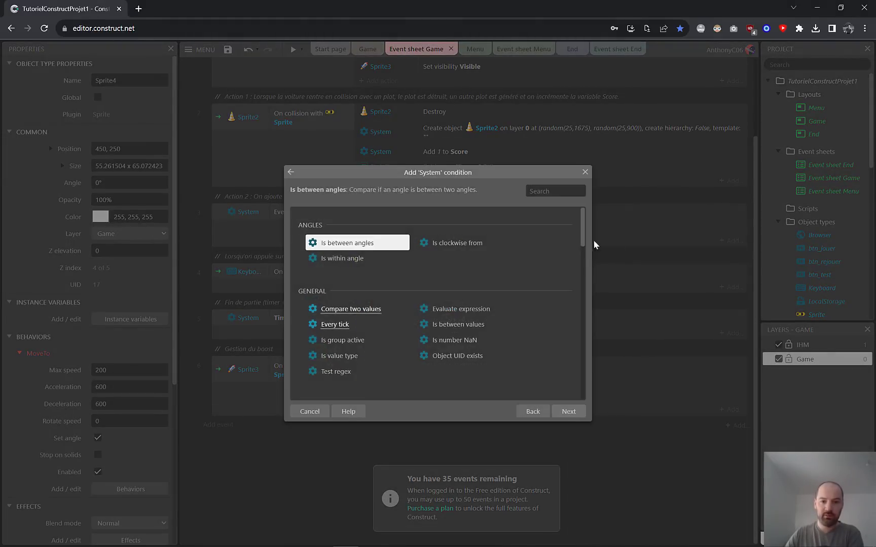
drag(584, 226, 591, 376)
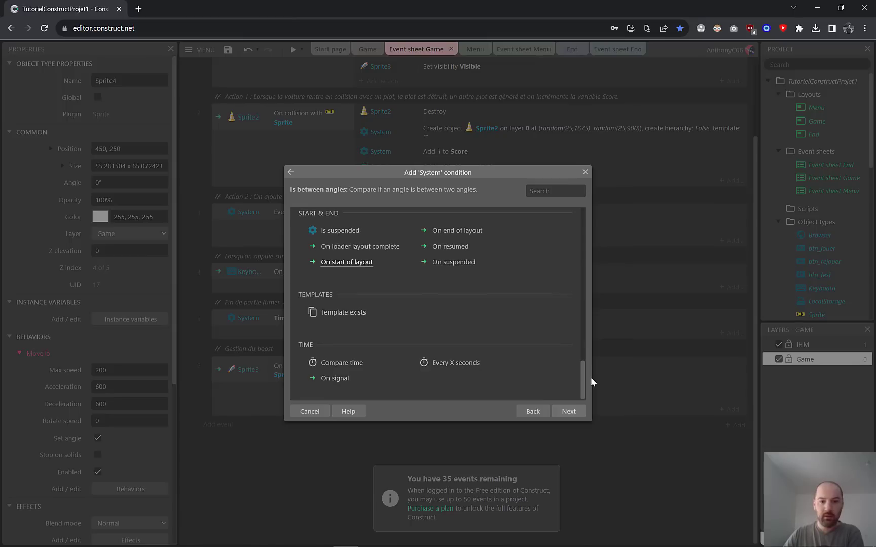
double_click(463, 363)
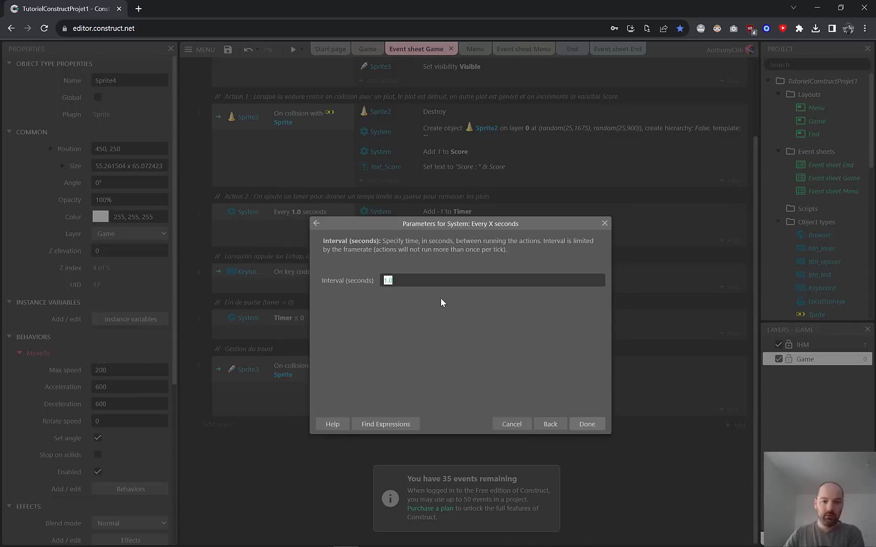
text(5)
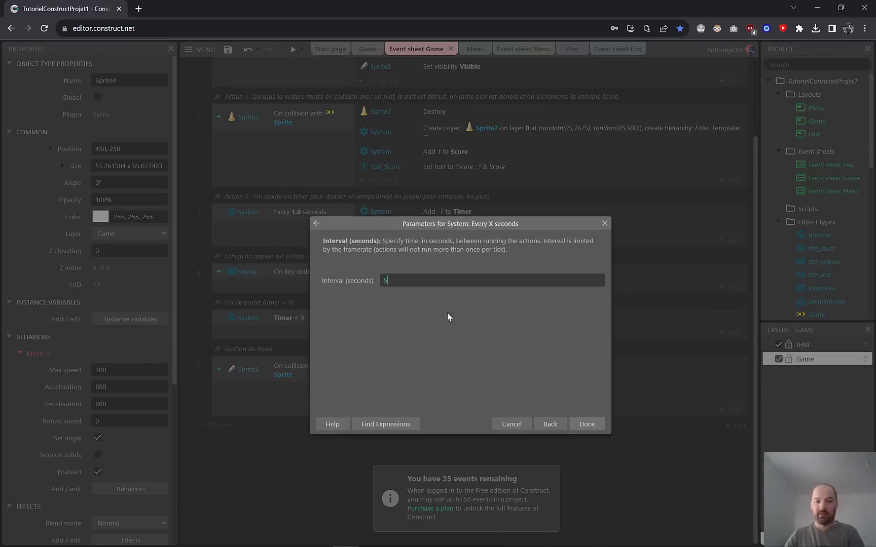
click(583, 425)
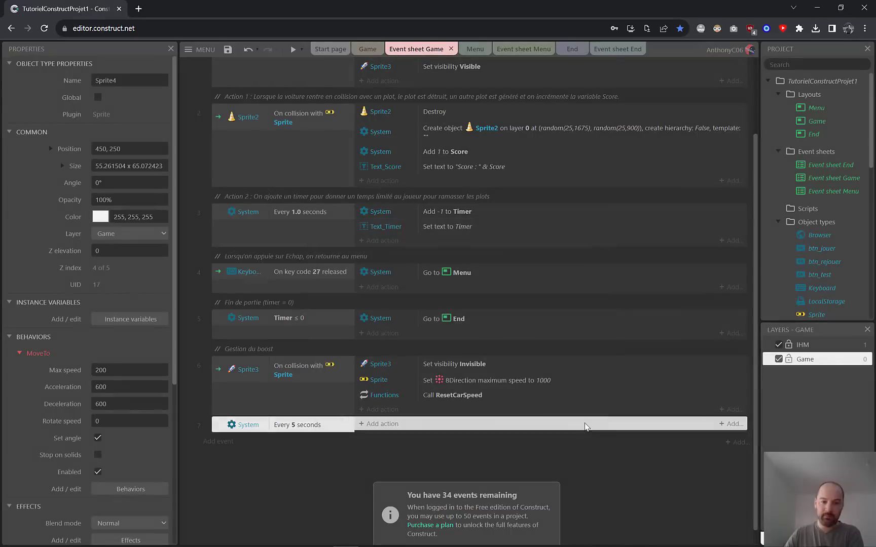
Step: Start a MoveTo "Move to position" action for Sprite4 in the "Every 5 seconds" event
click(382, 426)
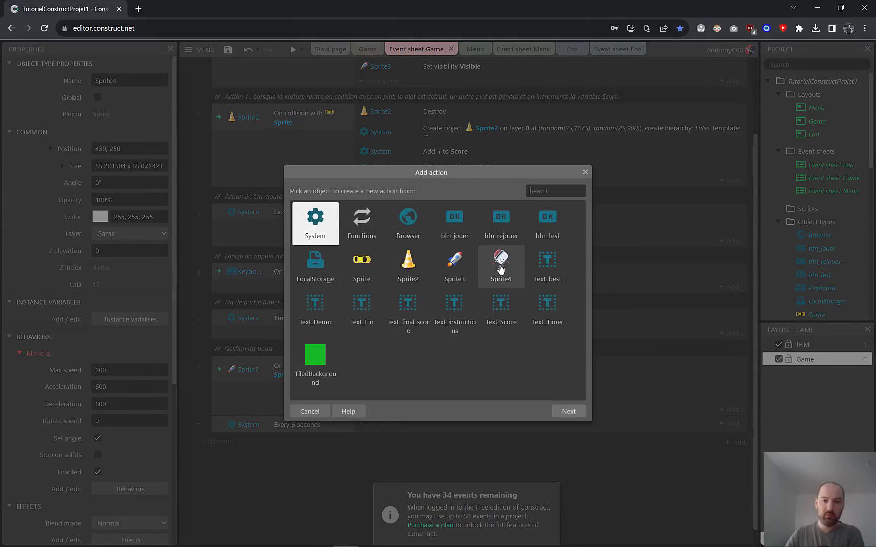
double_click(500, 266)
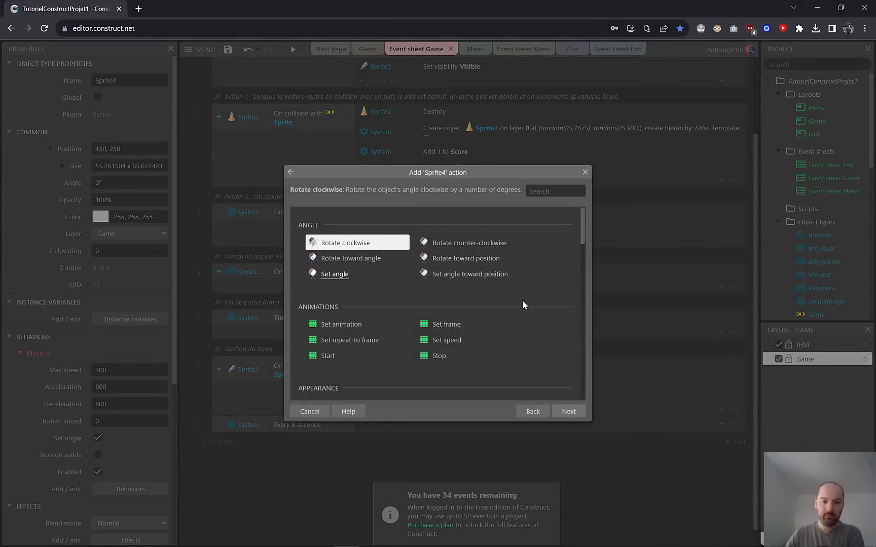
drag(582, 229, 591, 327)
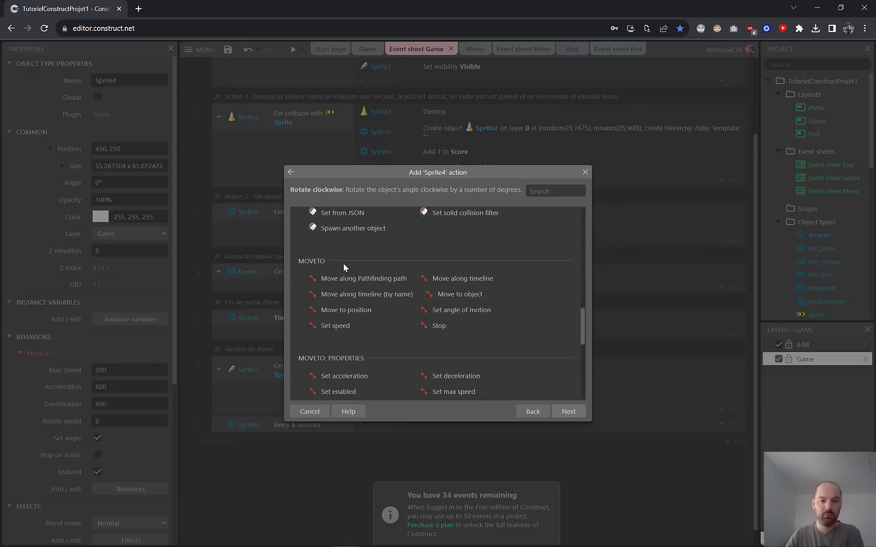
scroll(584, 317, down, 1)
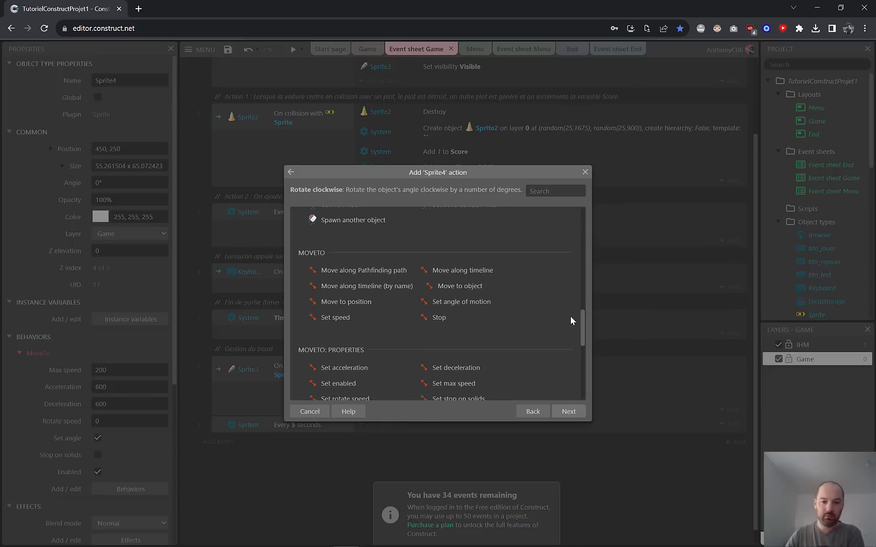
double_click(357, 302)
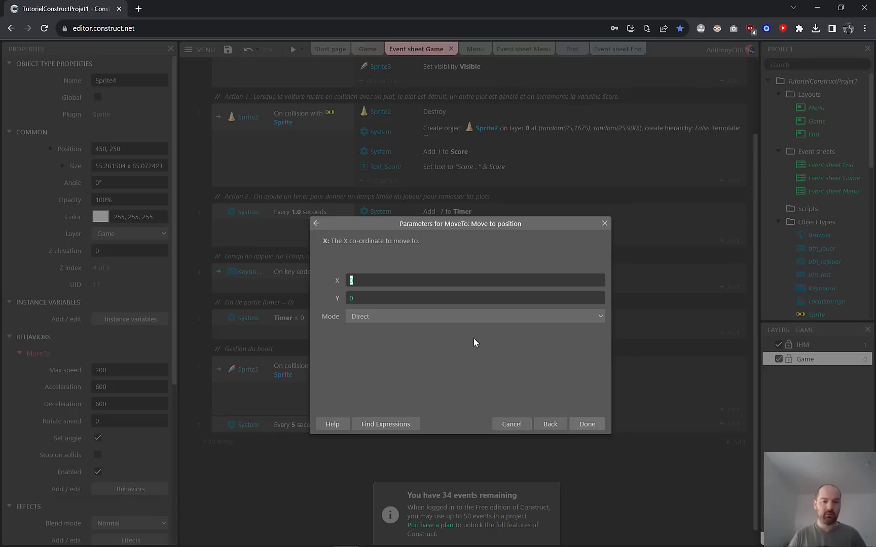
Step: Set the action's target to X random(200,800) and Y 250, and confirm the action
text(random)
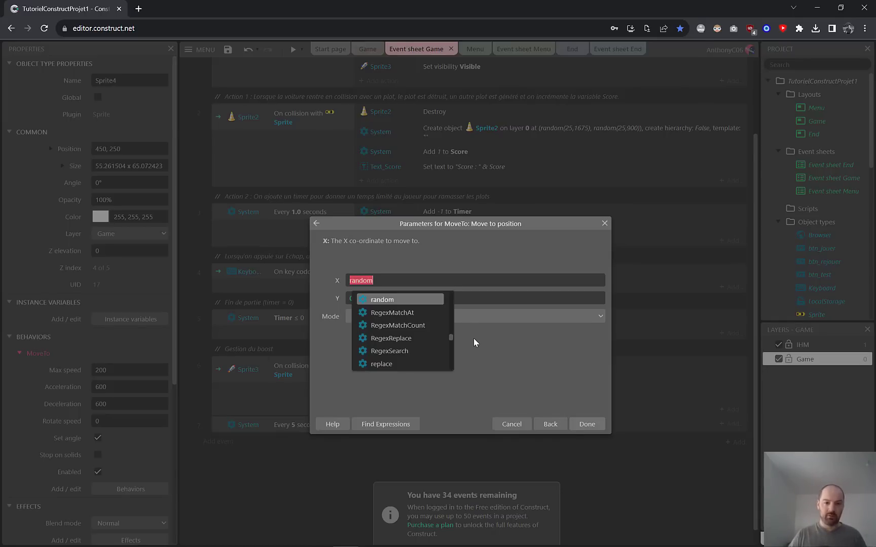
key(Return)
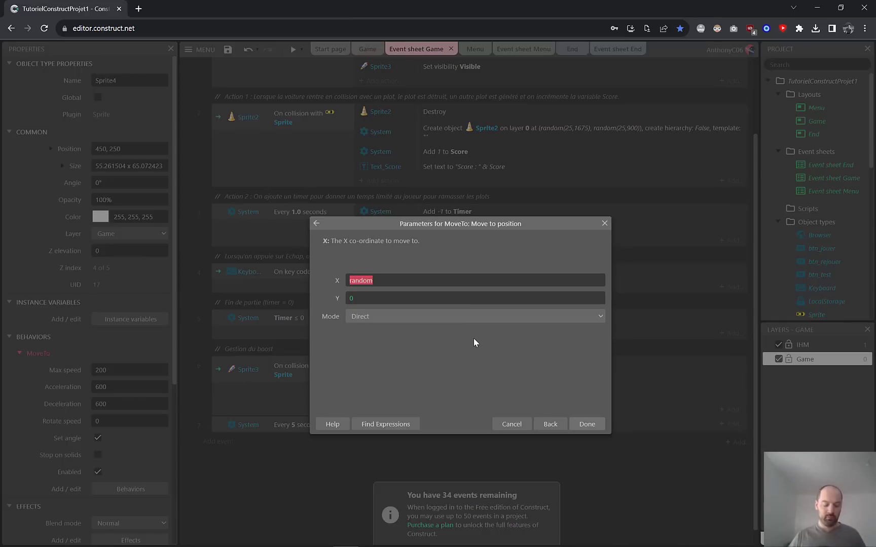
text(()
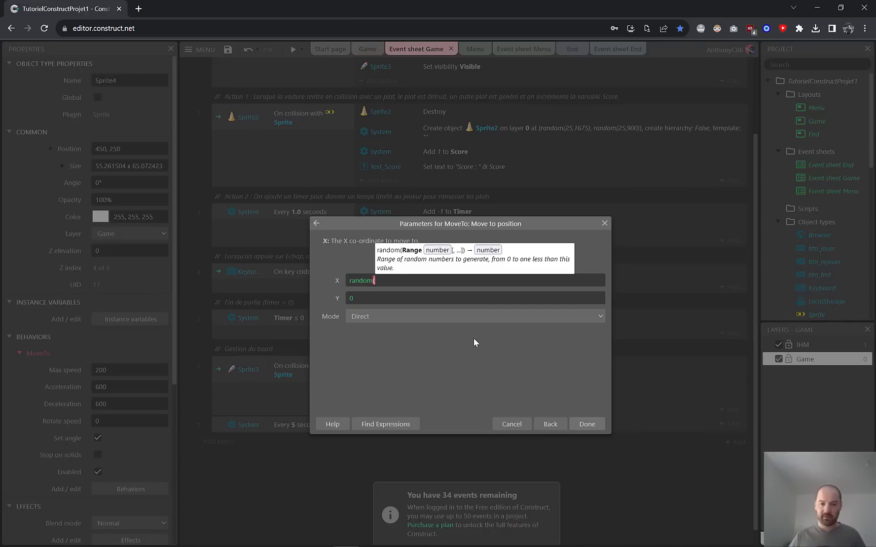
text(200,)
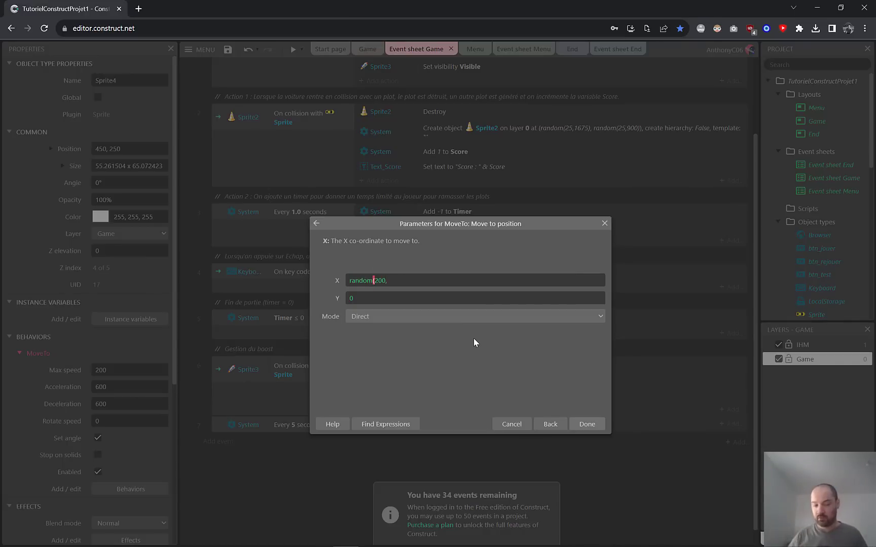
text(800))
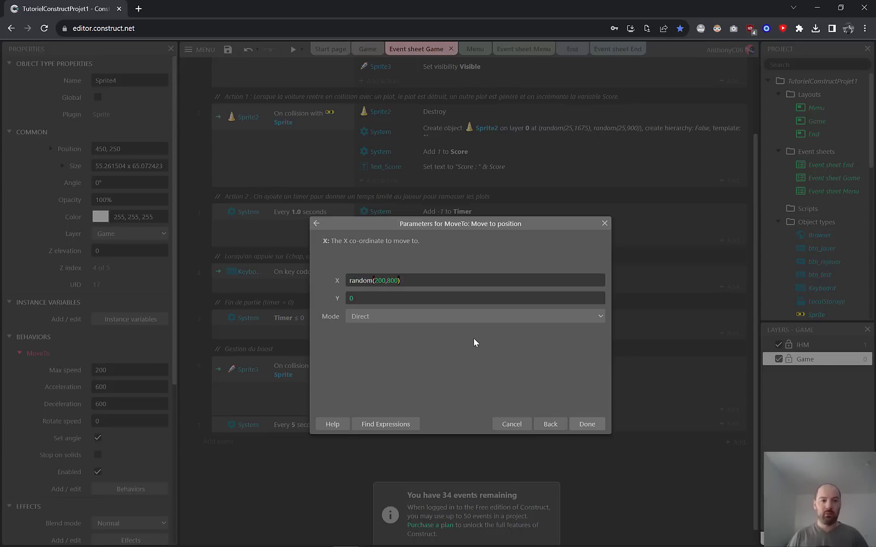
click(372, 298)
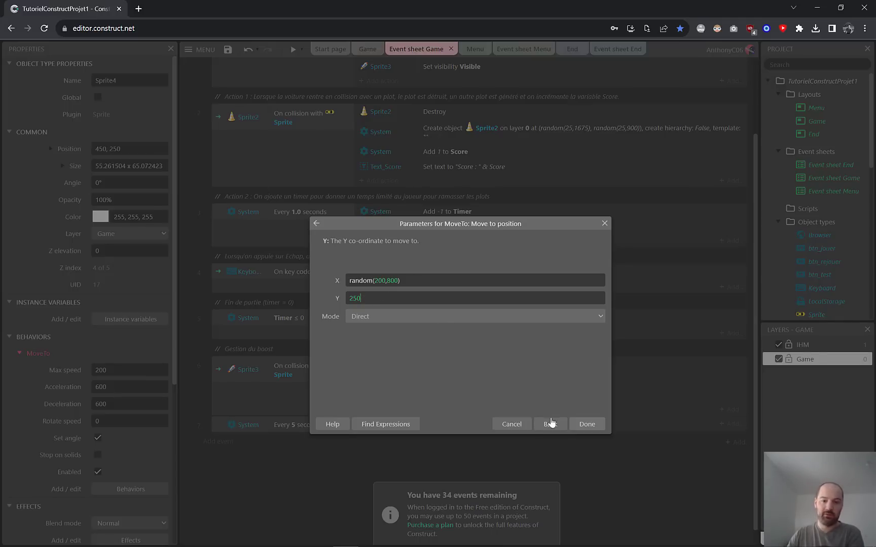
click(582, 426)
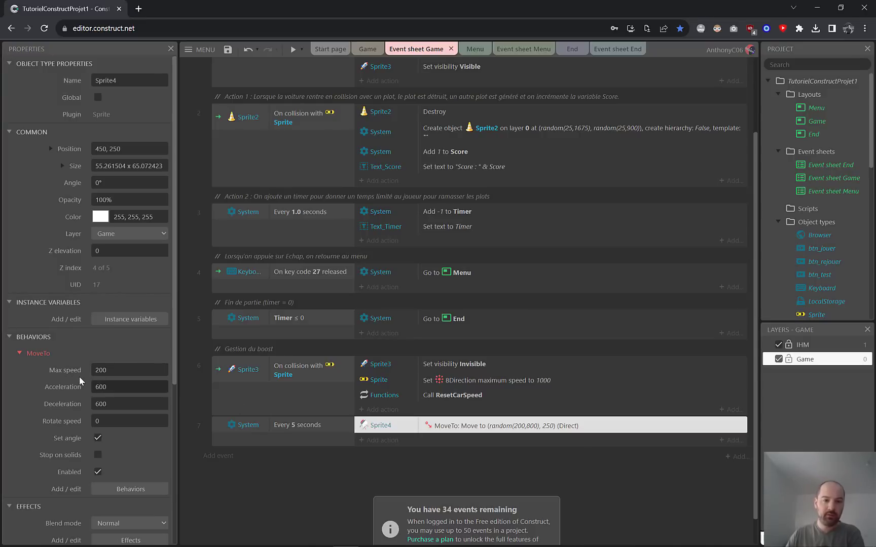
Step: Set Sprite4's MoveTo behavior to max speed 100, acceleration 200 and deceleration 200
click(115, 371)
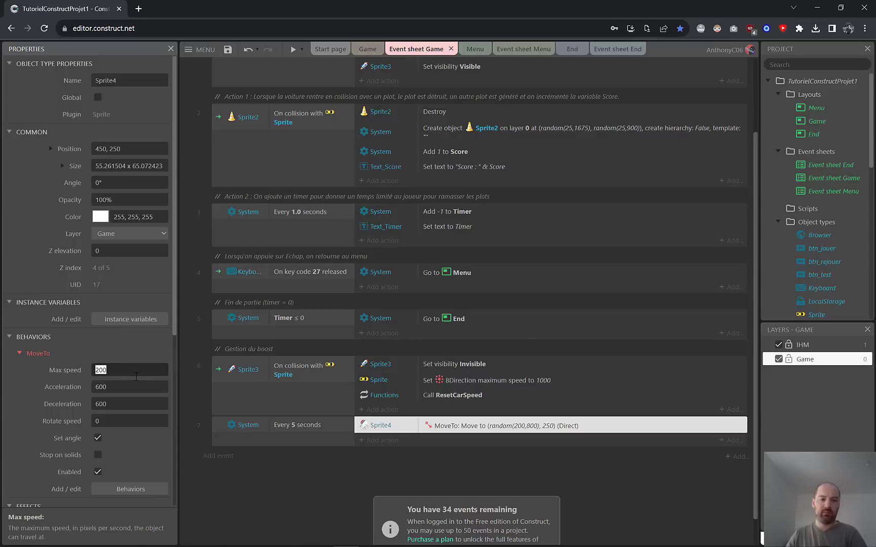
text(100)
click(124, 387)
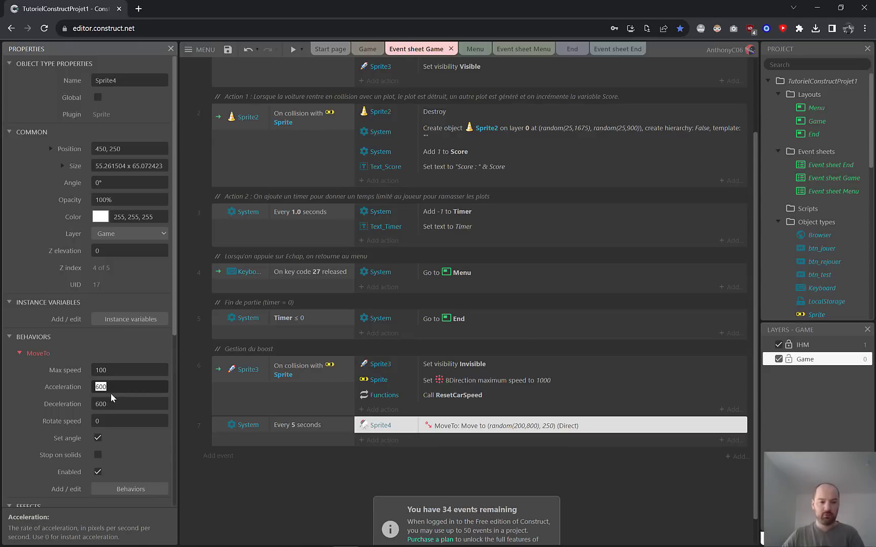
text(200)
click(123, 403)
text(200)
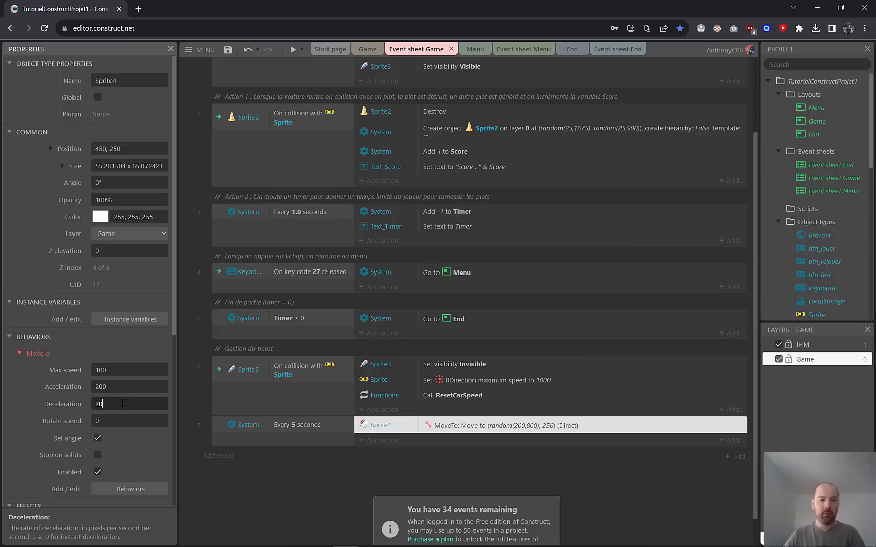
key(Tab)
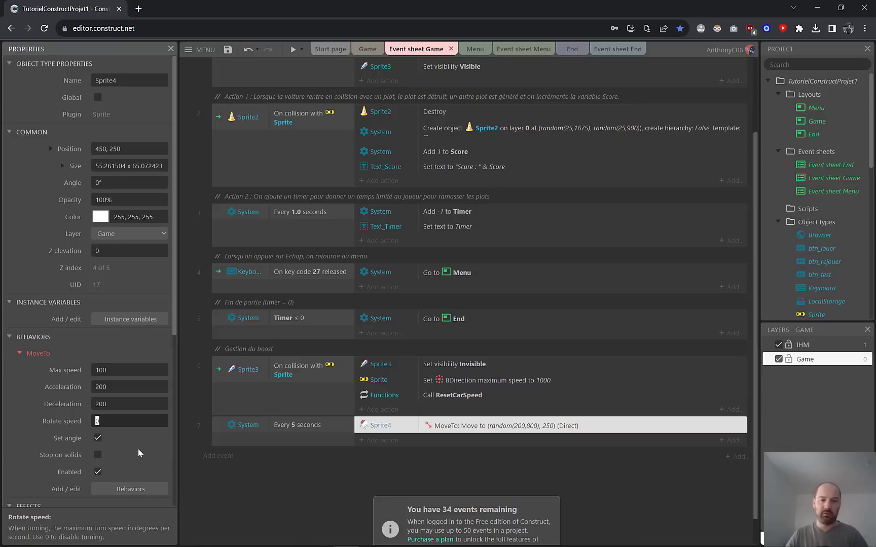
Step: Turn off the Set angle option in Sprite4's MoveTo behavior
key(Tab)
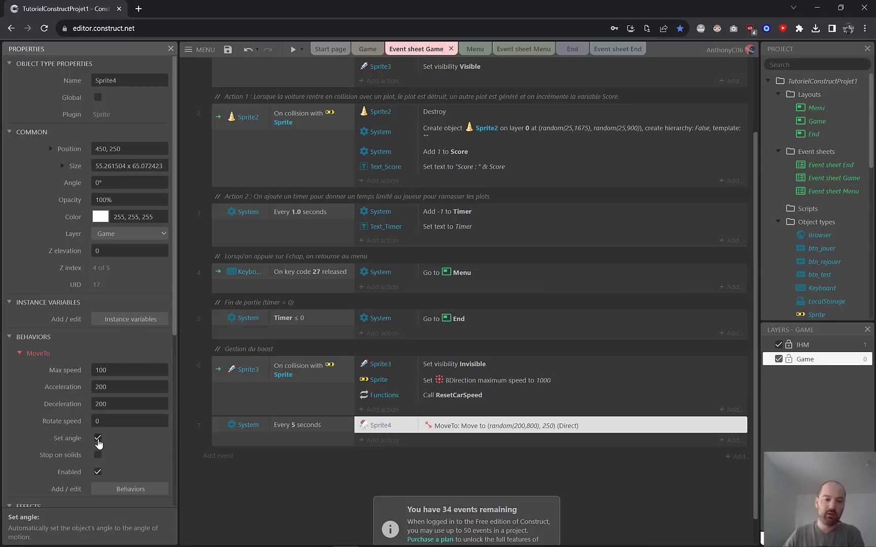
key(space)
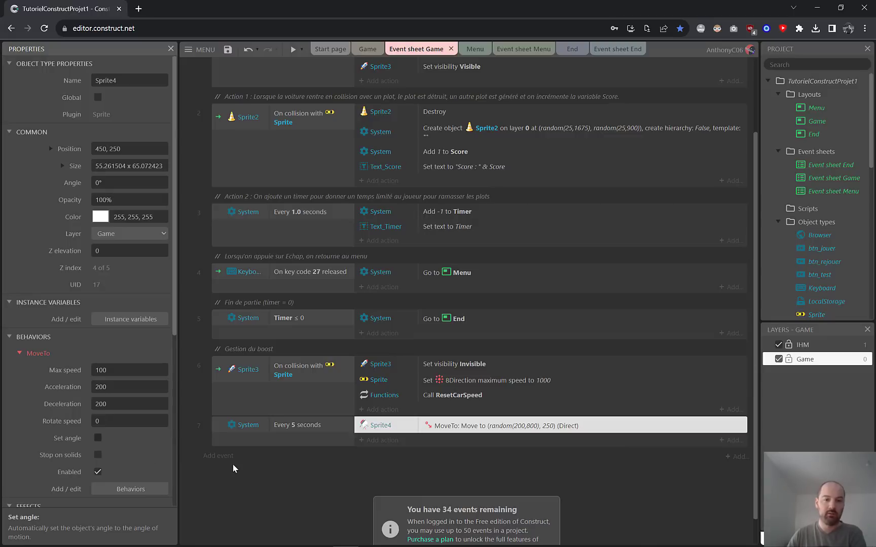
Step: Add a comment reading "Gestion du toaster" and place it directly above the "Every 5 seconds" event
click(219, 456)
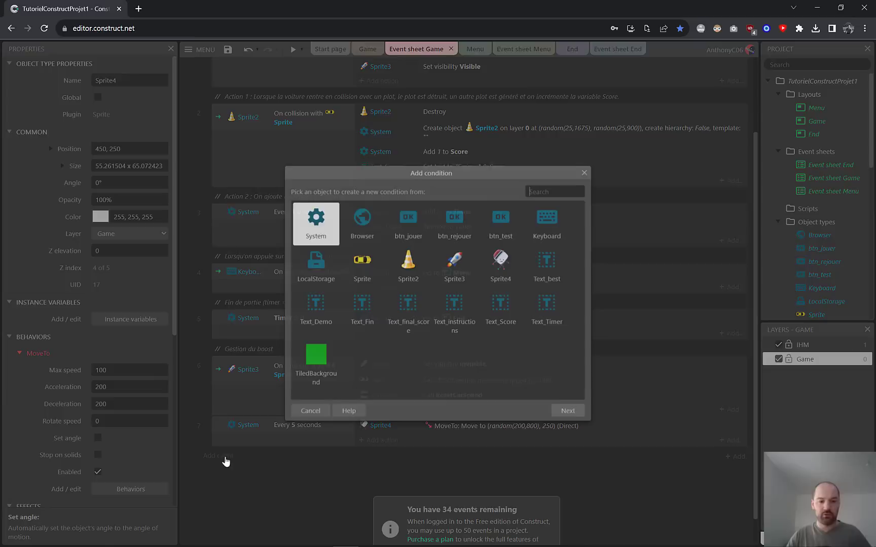
click(309, 411)
right_click(278, 490)
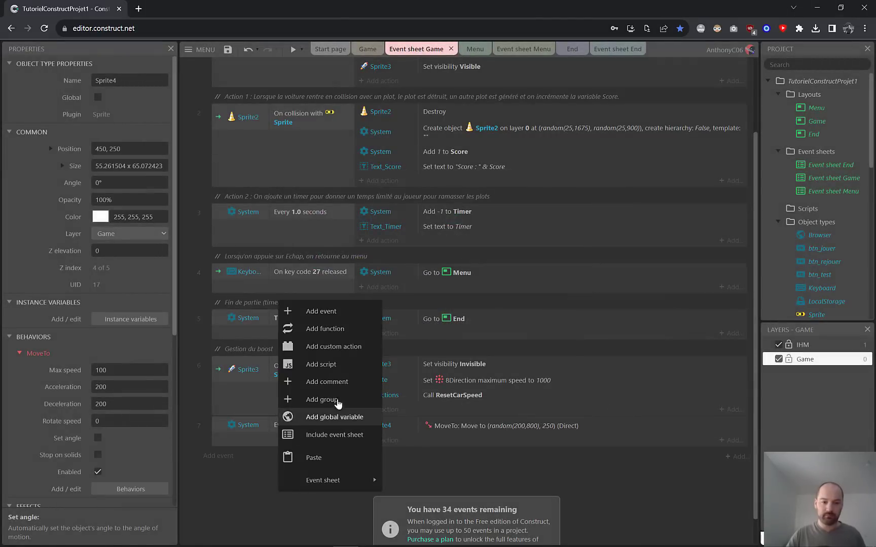
click(335, 388)
text(Ge)
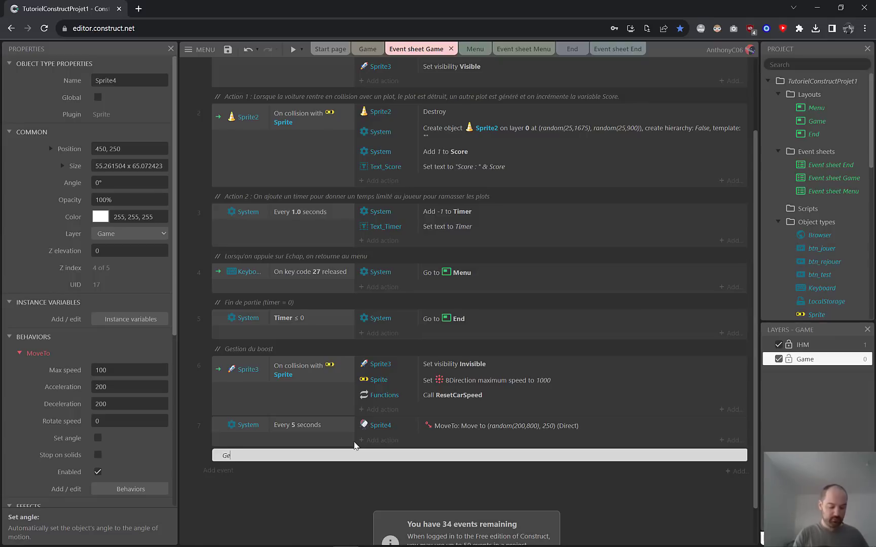
text(stion du toa)
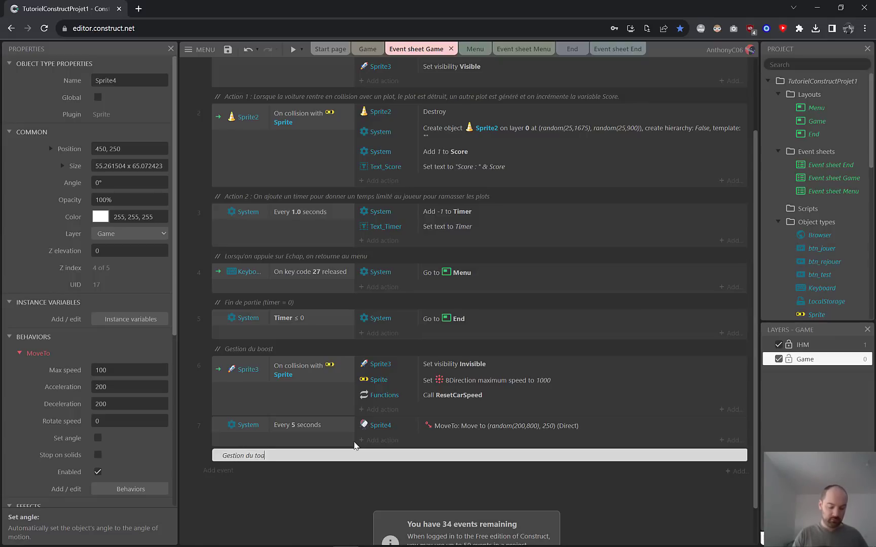
text(ster)
key(Return)
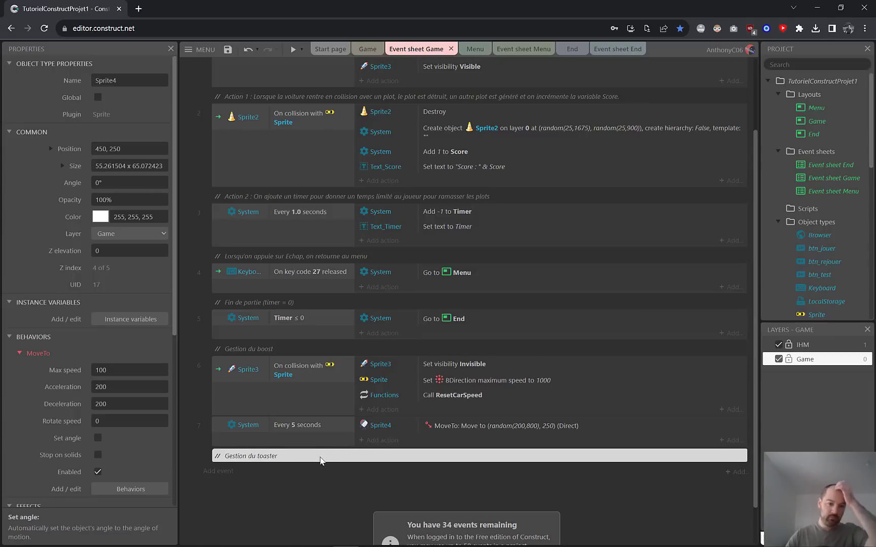
drag(309, 456, 313, 419)
click(294, 496)
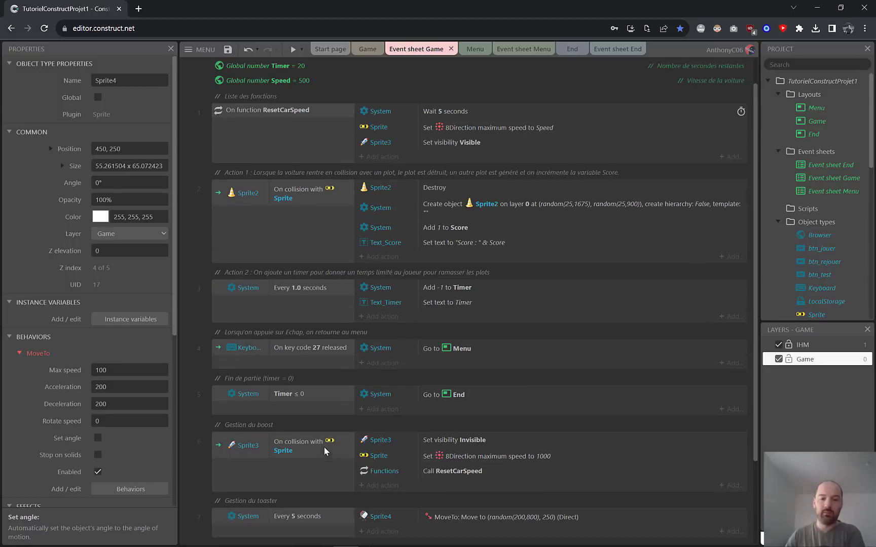
Step: Add a System "On start of layout" event and move it between the ResetCarSpeed function and the Action 1 comment
scroll(324, 447, down, 2)
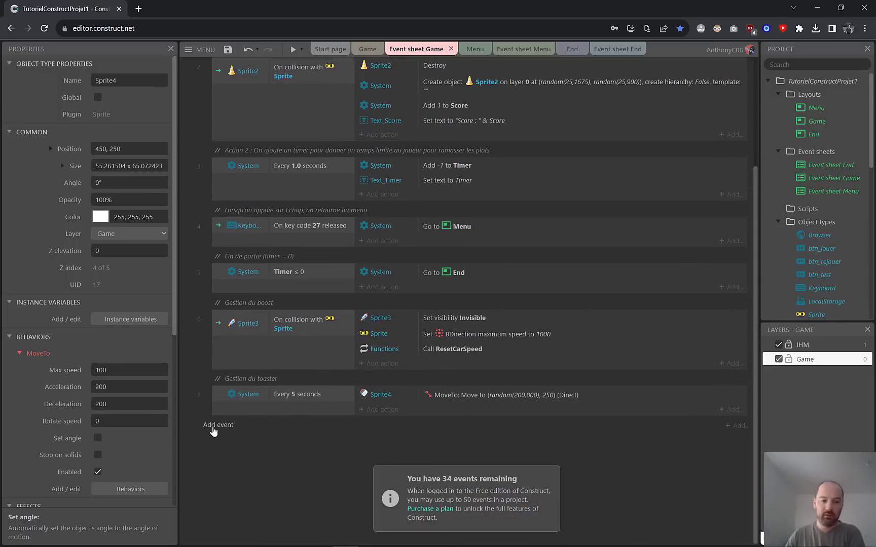
click(213, 426)
double_click(319, 232)
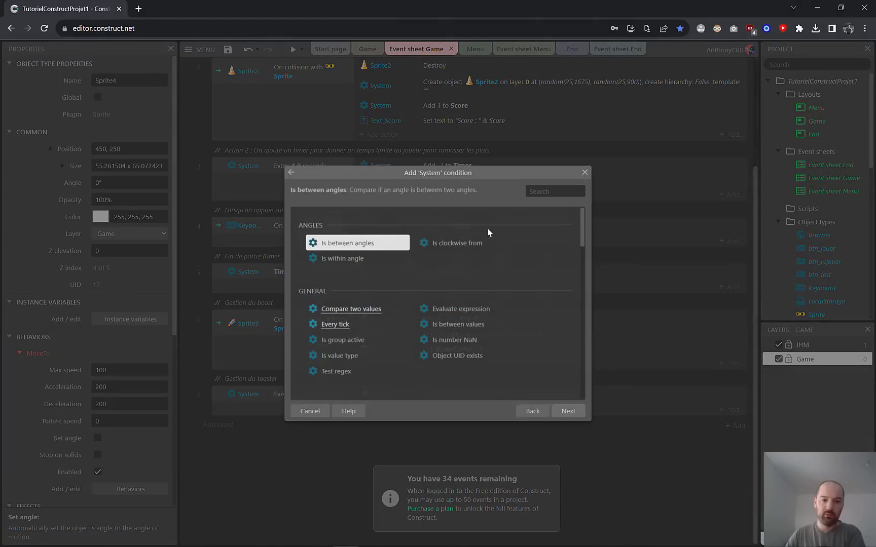
drag(581, 218, 583, 363)
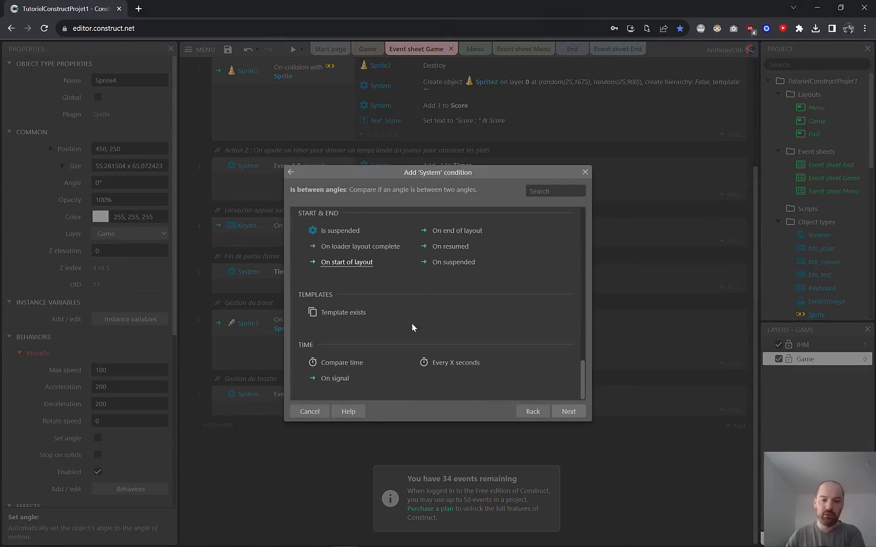
double_click(347, 267)
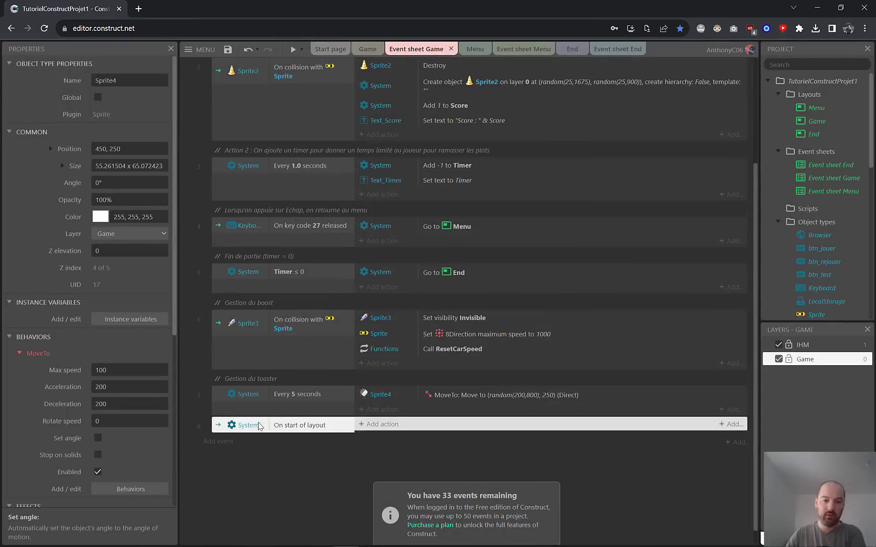
drag(264, 427, 224, 191)
scroll(215, 160, up, 3)
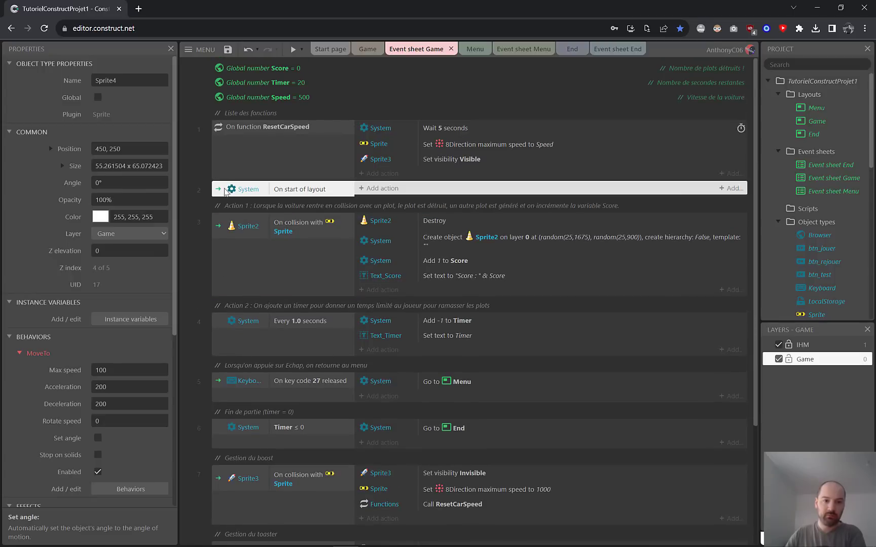
Step: Add a comment reading "Lancement du jeu" and place it directly above the "On start of layout" event
scroll(264, 456, down, 3)
right_click(262, 471)
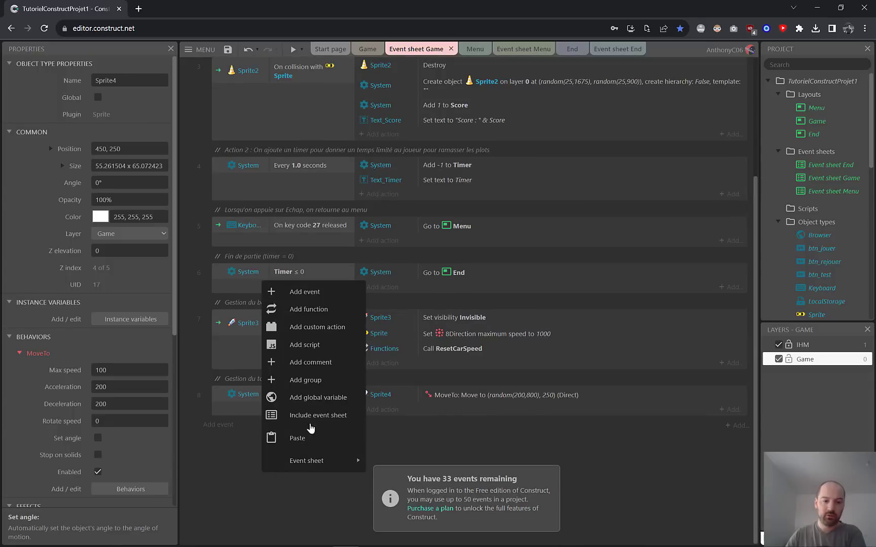
click(323, 364)
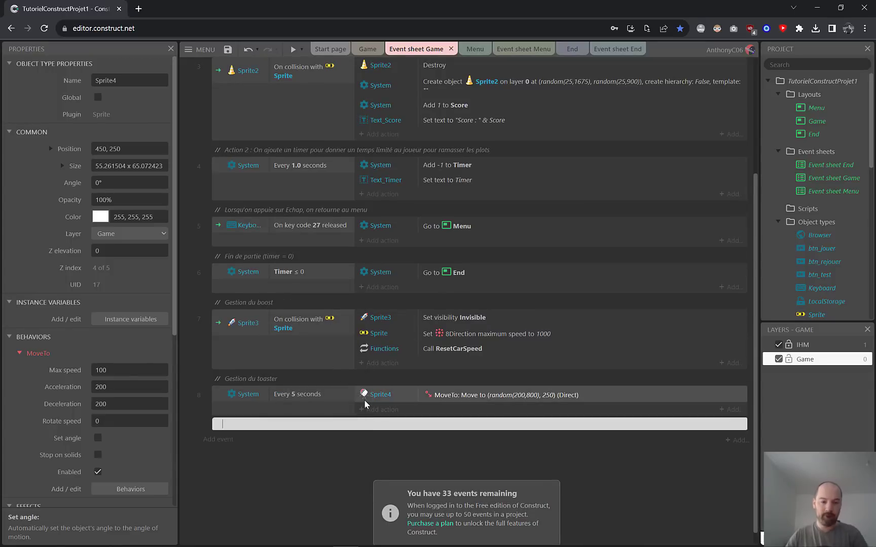
text(Lancement du jeu)
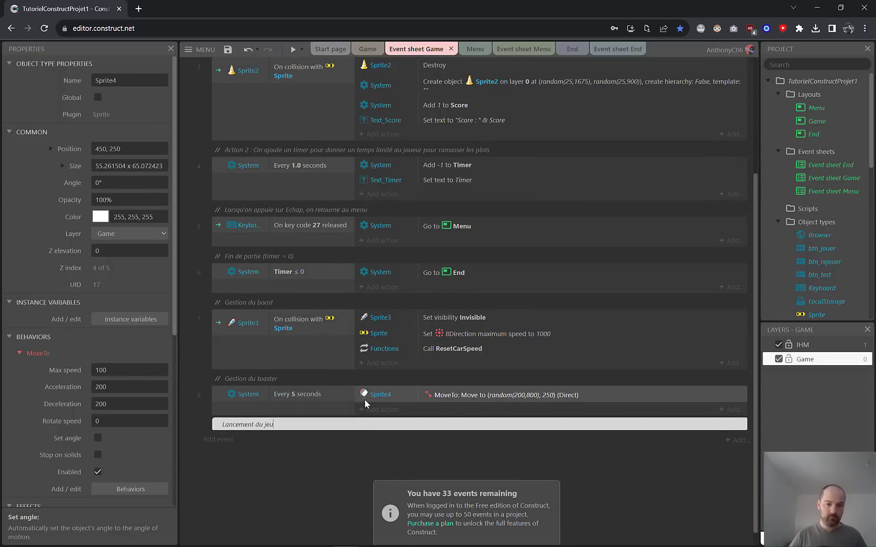
key(Return)
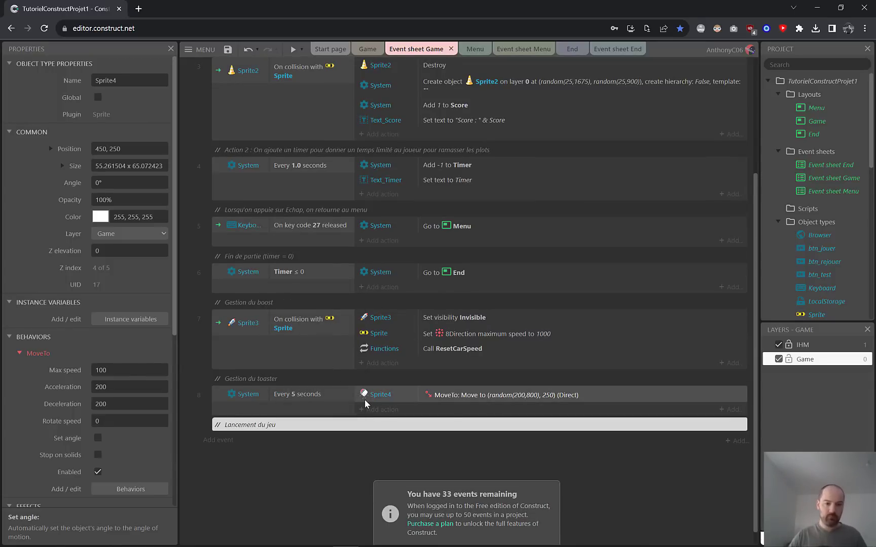
drag(299, 431, 309, 154)
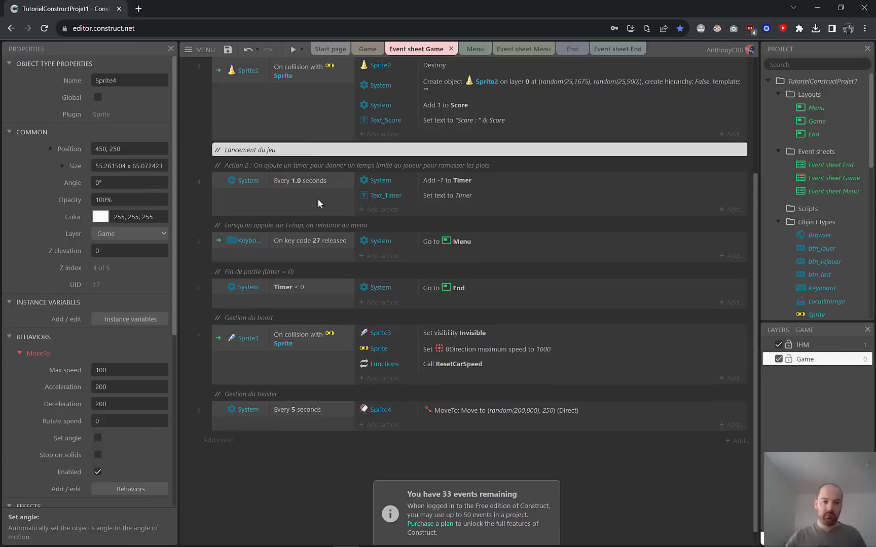
scroll(345, 331, up, 3)
drag(315, 304, 301, 184)
Step: Copy Sprite4's MoveTo "Move to position" action from the "Every 5 seconds" event
scroll(311, 220, down, 3)
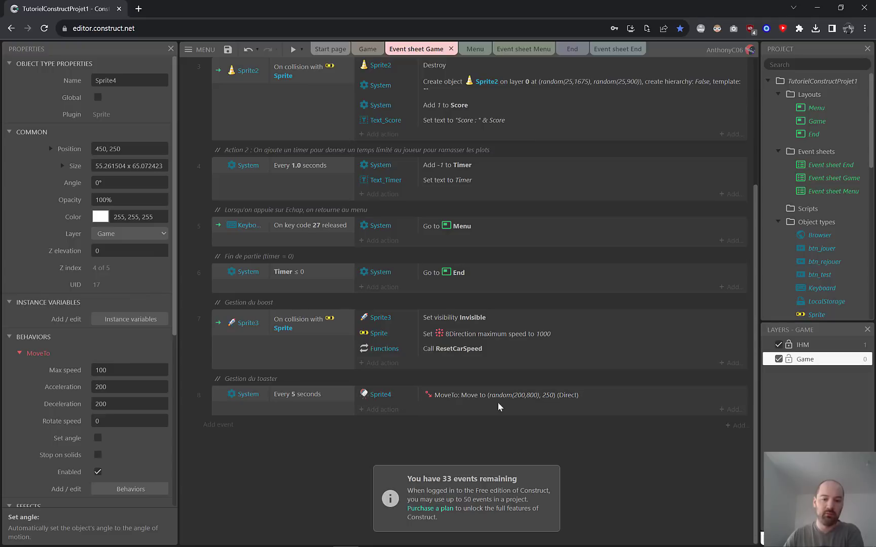
click(599, 395)
right_click(618, 397)
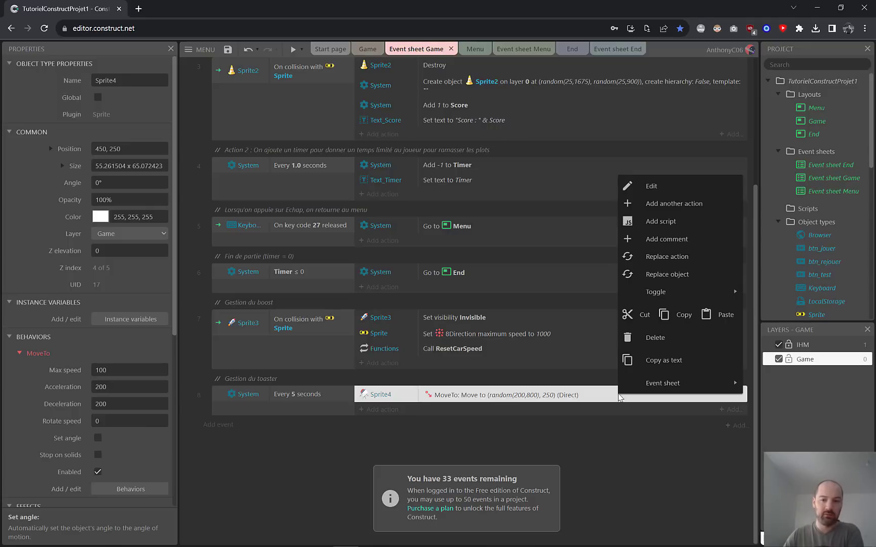
click(670, 315)
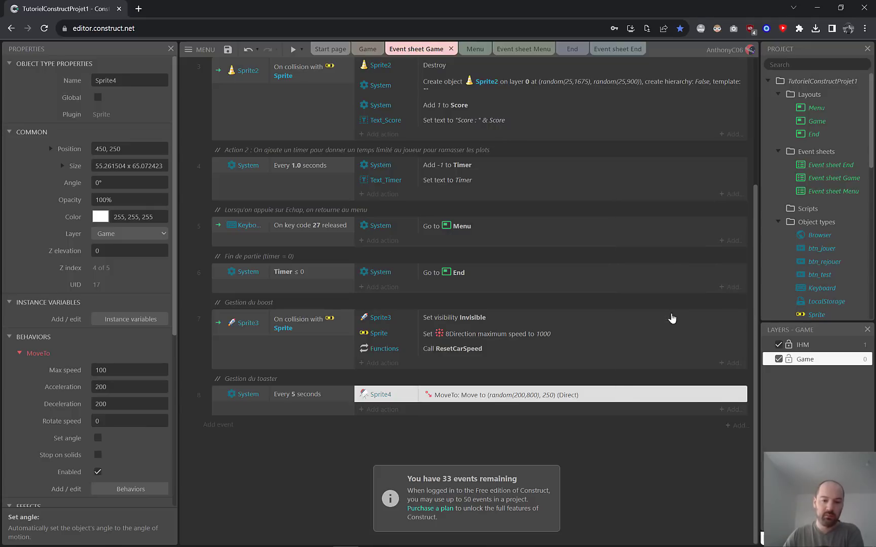
scroll(582, 333, up, 4)
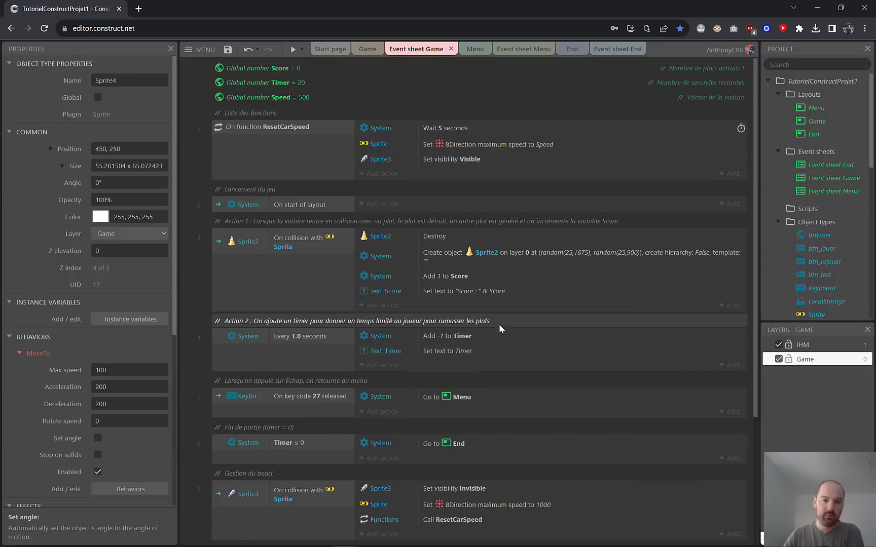
right_click(415, 202)
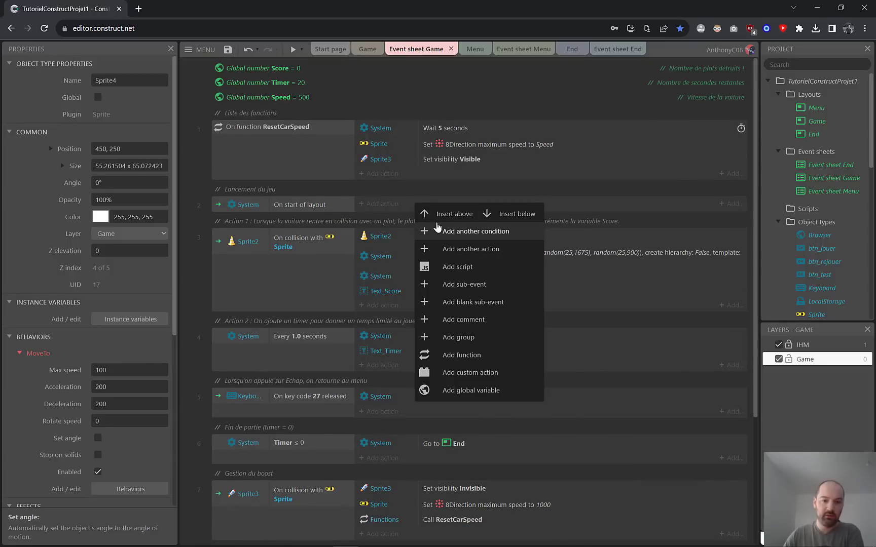
click(431, 195)
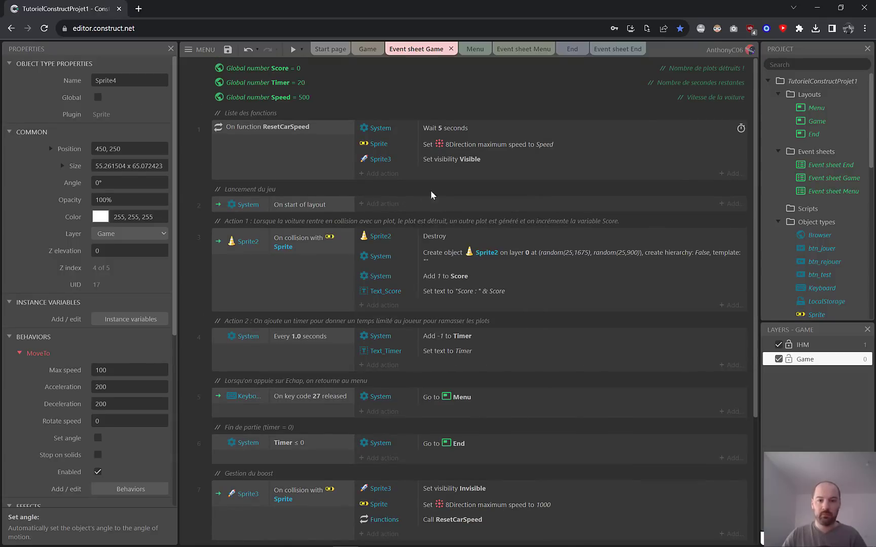
Step: Add a Sprite4 MoveTo "Move to position" action to the "On start of layout" event with the default target (0, 0)
click(381, 204)
click(499, 263)
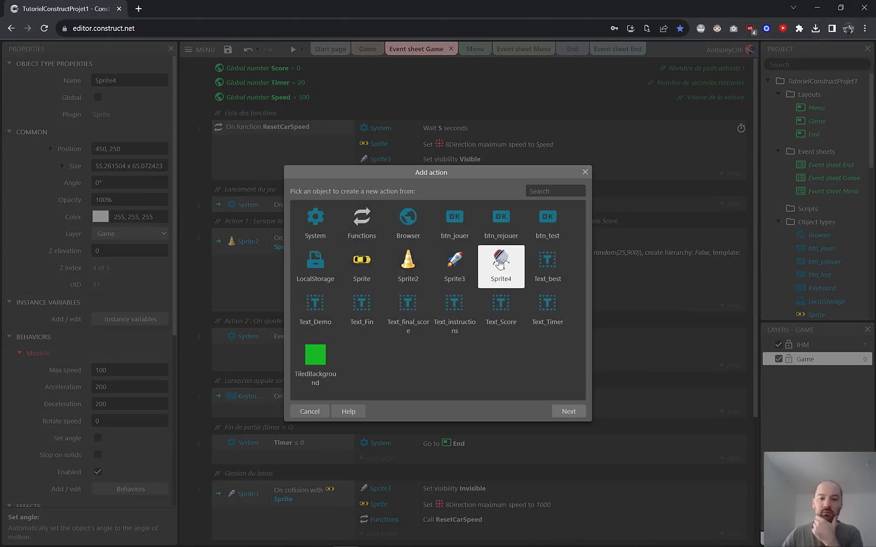
double_click(499, 262)
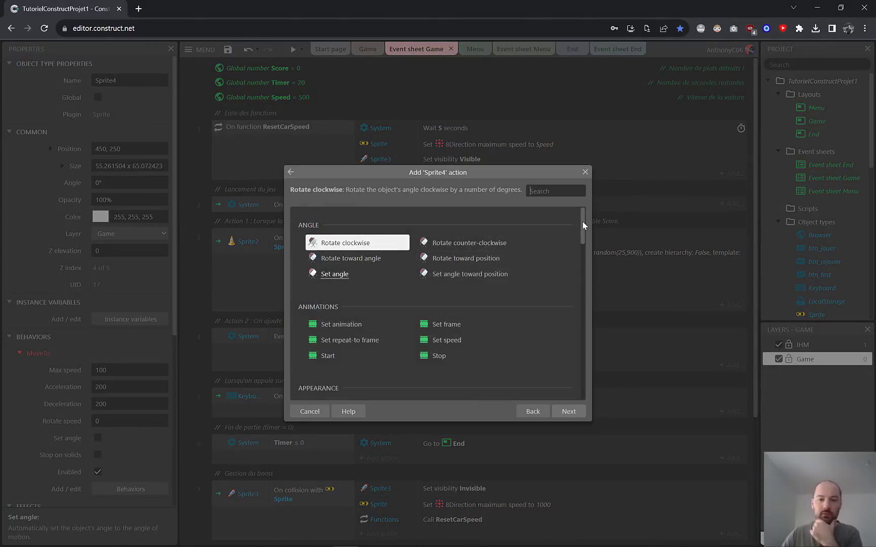
drag(582, 223, 582, 351)
scroll(582, 345, down, 2)
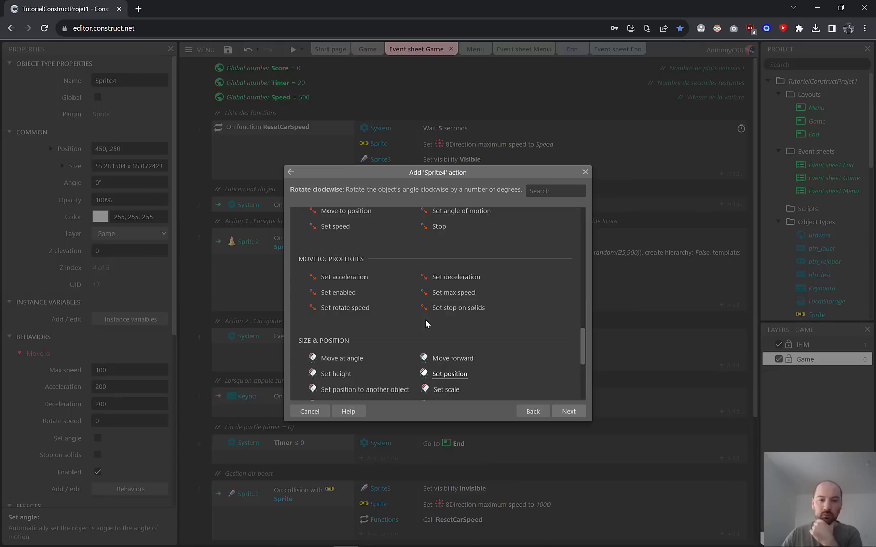
scroll(425, 319, down, 3)
scroll(424, 319, up, 3)
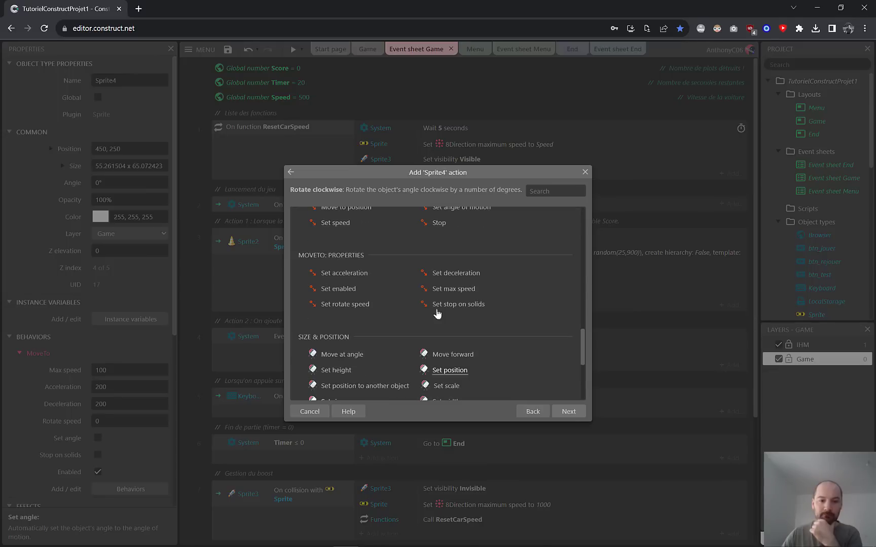
drag(582, 342, 582, 322)
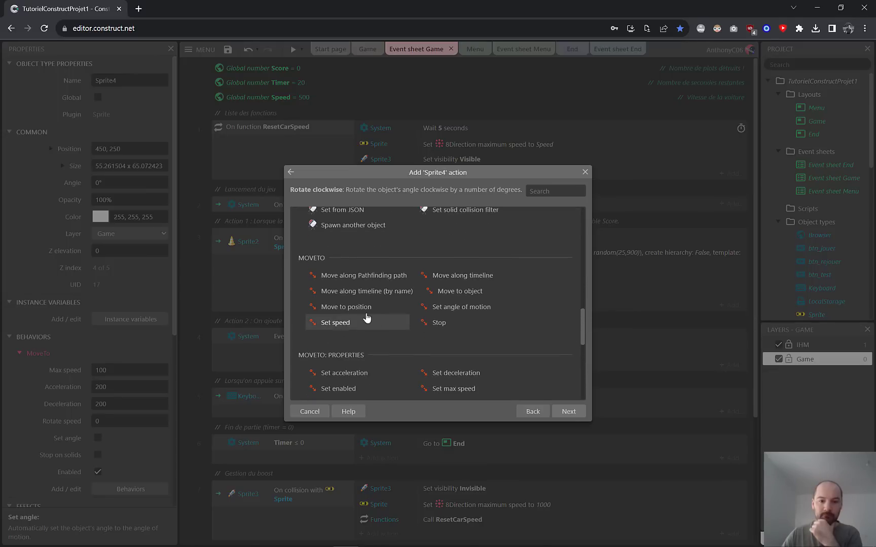
double_click(358, 307)
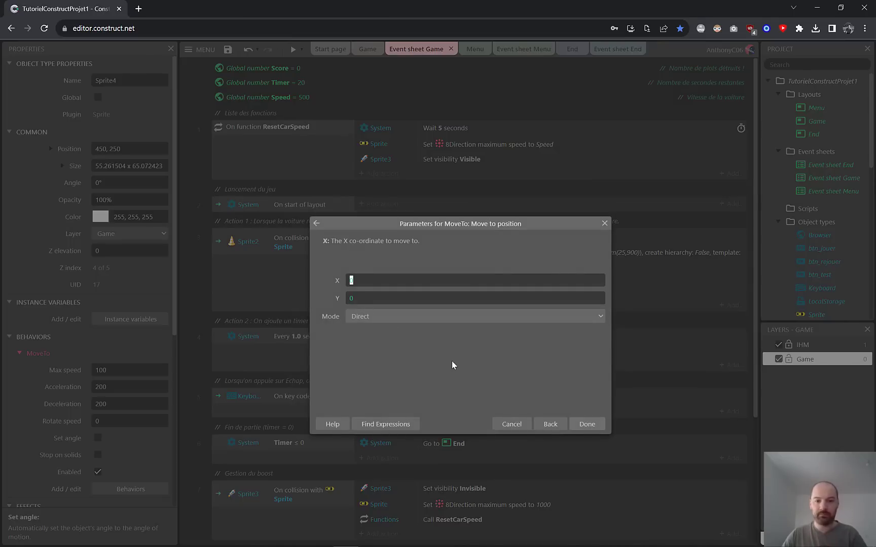
click(587, 425)
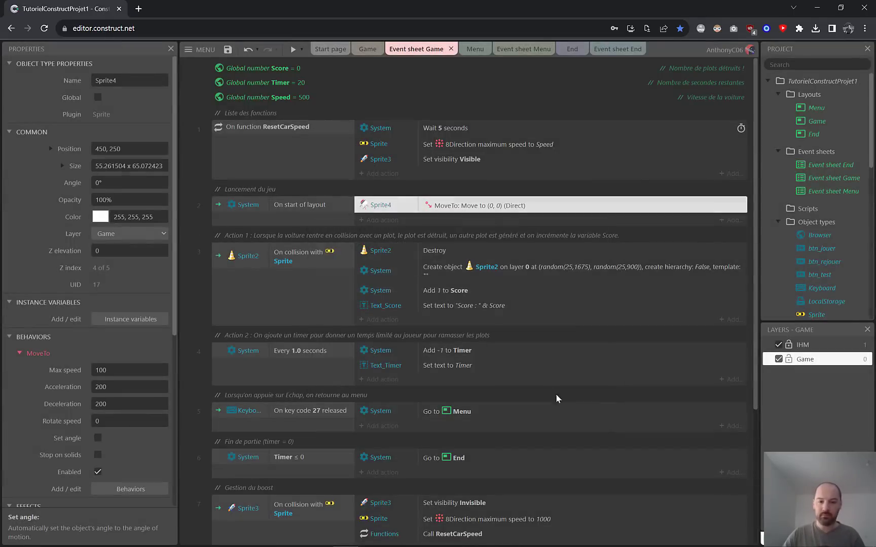
Step: Paste the copied Sprite4 MoveTo action into the "On start of layout" event, allowing the site to access the clipboard
right_click(537, 207)
click(630, 346)
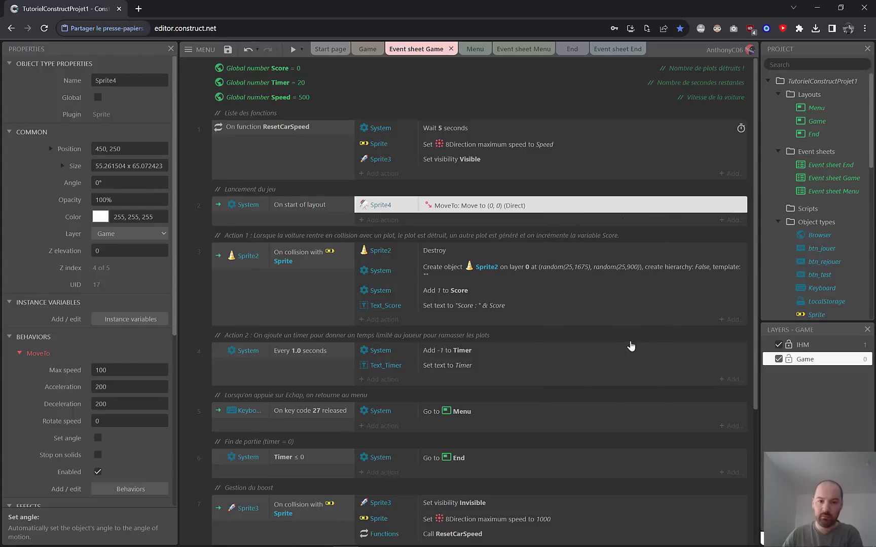
click(157, 94)
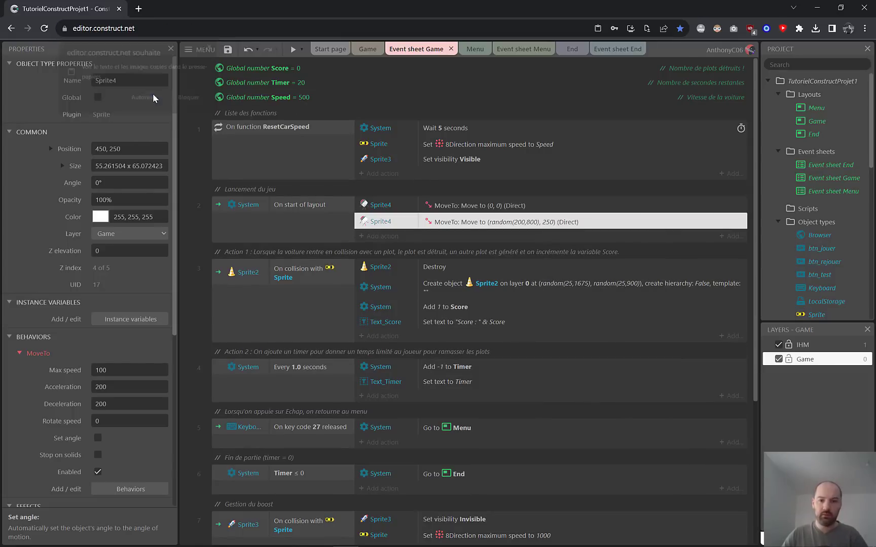
Step: Delete the Sprite4 "Move to (0, 0)" action from the "On start of layout" event
click(542, 205)
right_click(541, 205)
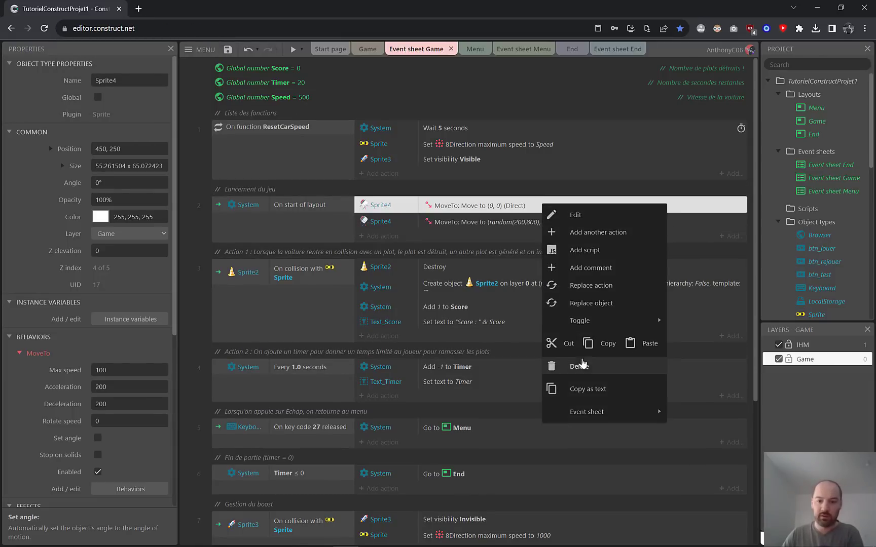
click(581, 364)
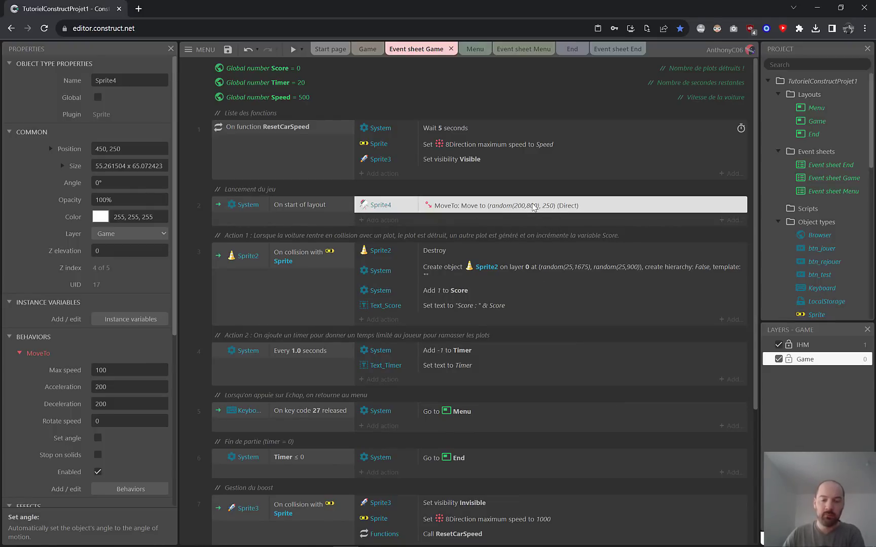
scroll(531, 204, down, 4)
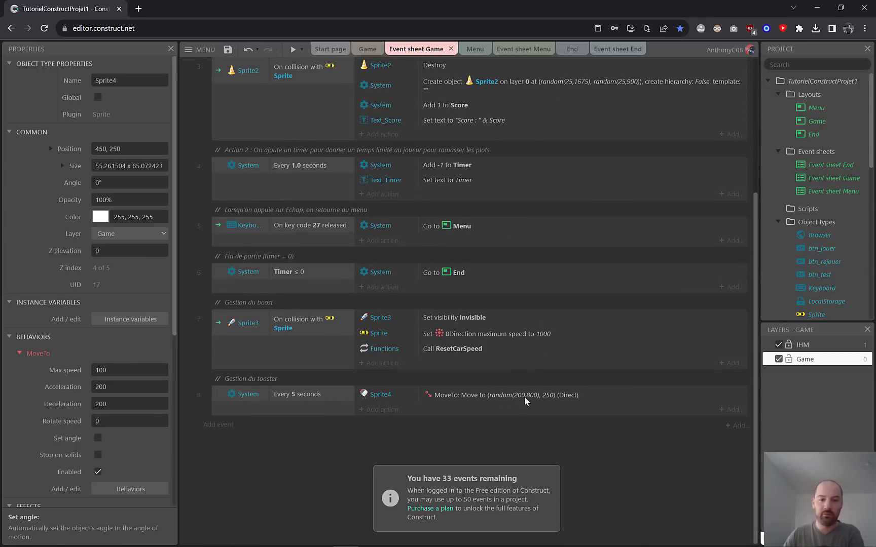
scroll(524, 397, up, 4)
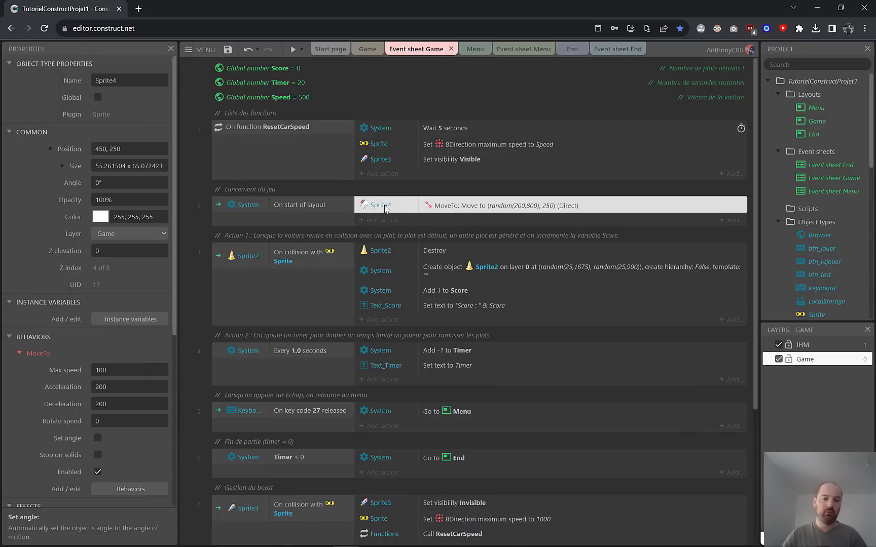
scroll(383, 210, down, 4)
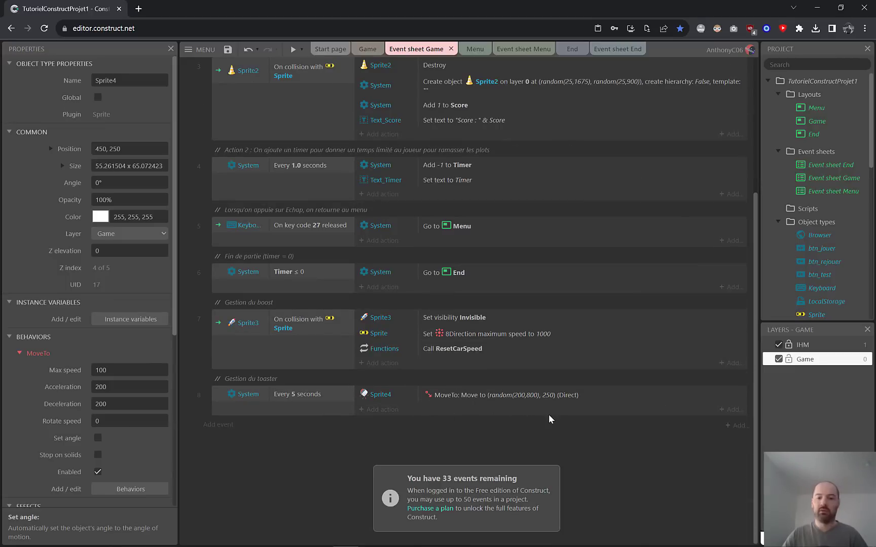
scroll(549, 414, up, 4)
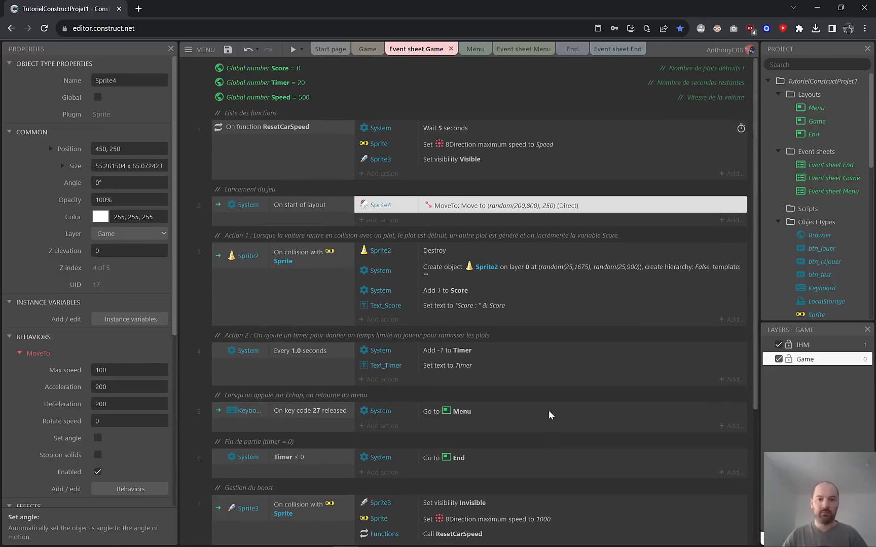
Step: Move the toaster sprite to about (173, 247) in the Game layout and preview its movement in the game
click(360, 49)
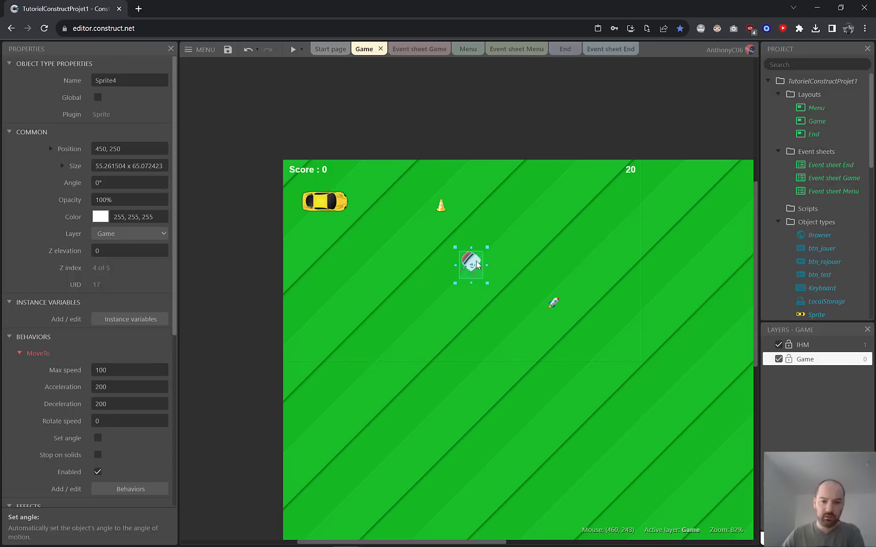
drag(476, 263, 360, 263)
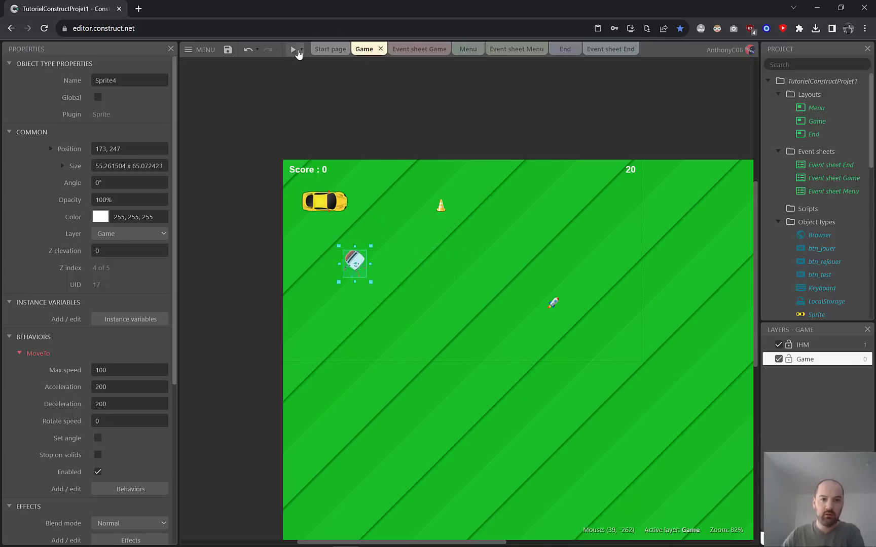
click(292, 50)
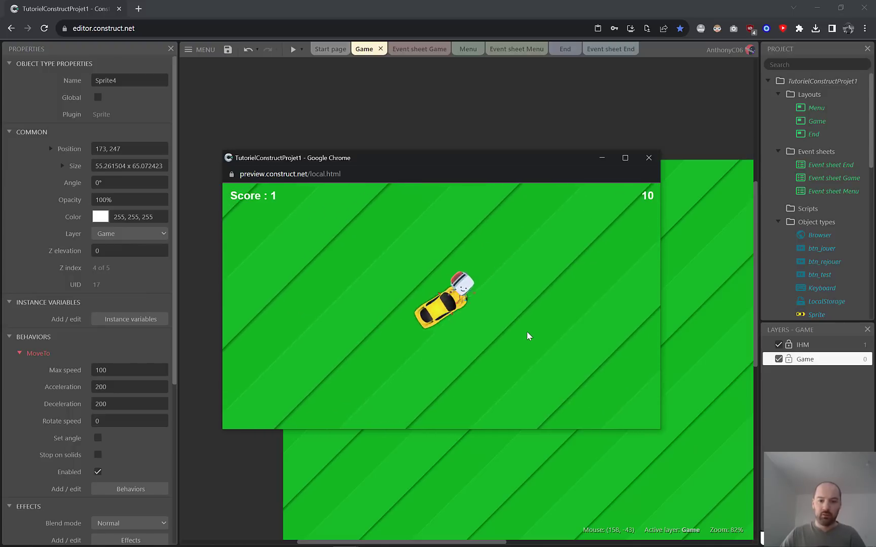
click(642, 158)
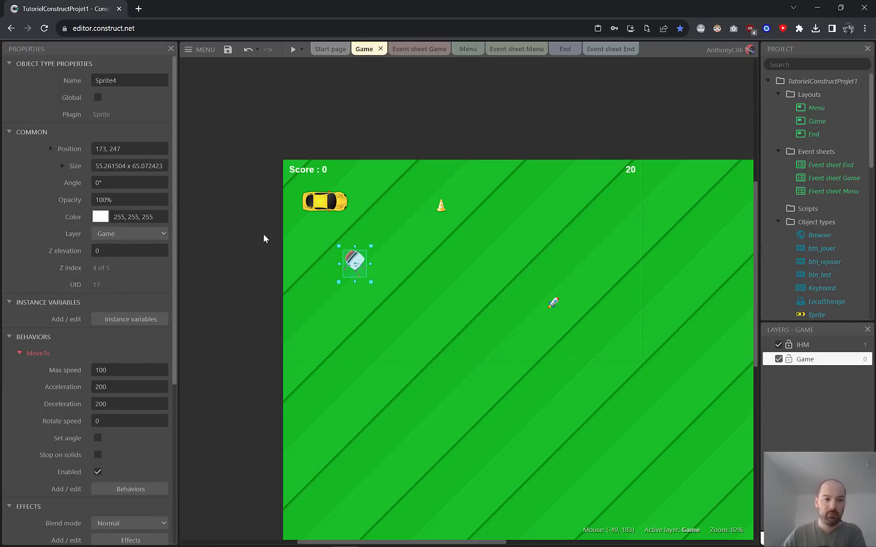
Step: Send the yellow car sprite to the top of its layer in the Game layout
click(334, 209)
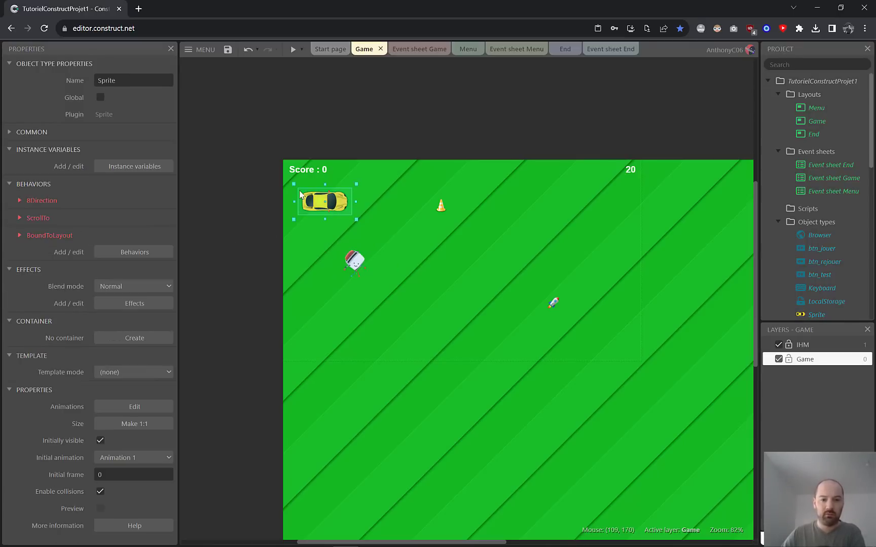
right_click(316, 198)
mouse_move(357, 268)
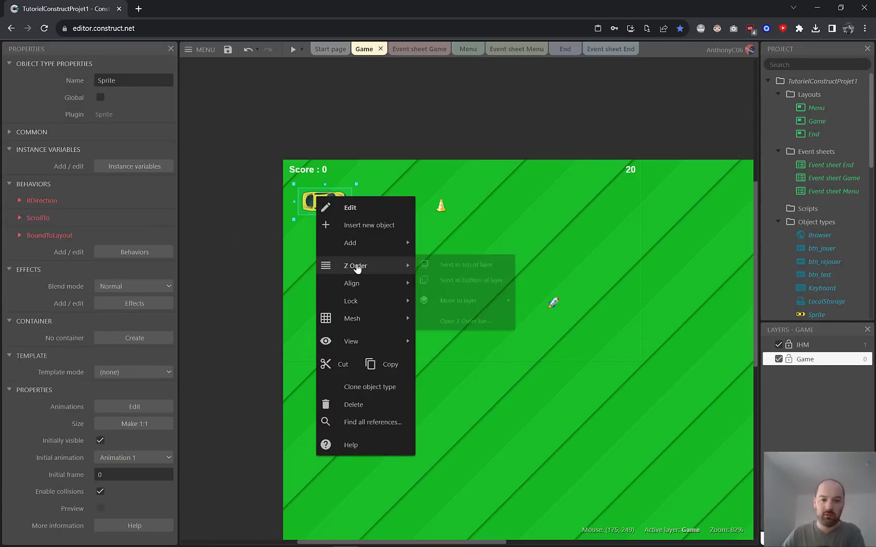
click(476, 265)
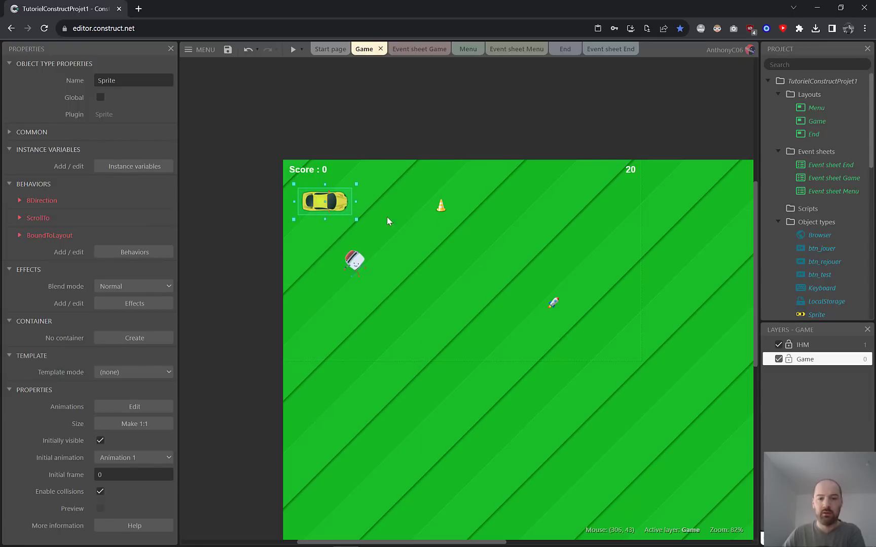
Step: Add a Sprite4 "On collision with another object" event targeting Sprite at the end of the Game event sheet
click(410, 50)
scroll(420, 145, down, 3)
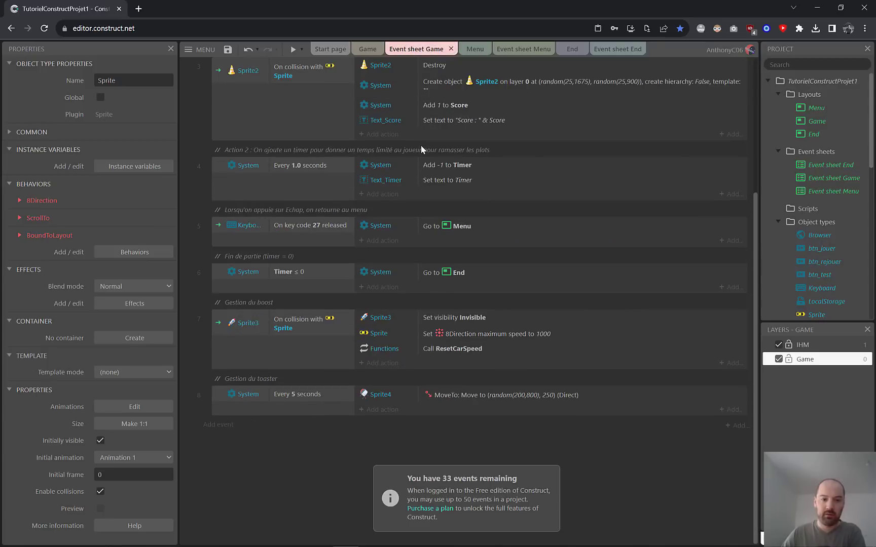
click(222, 430)
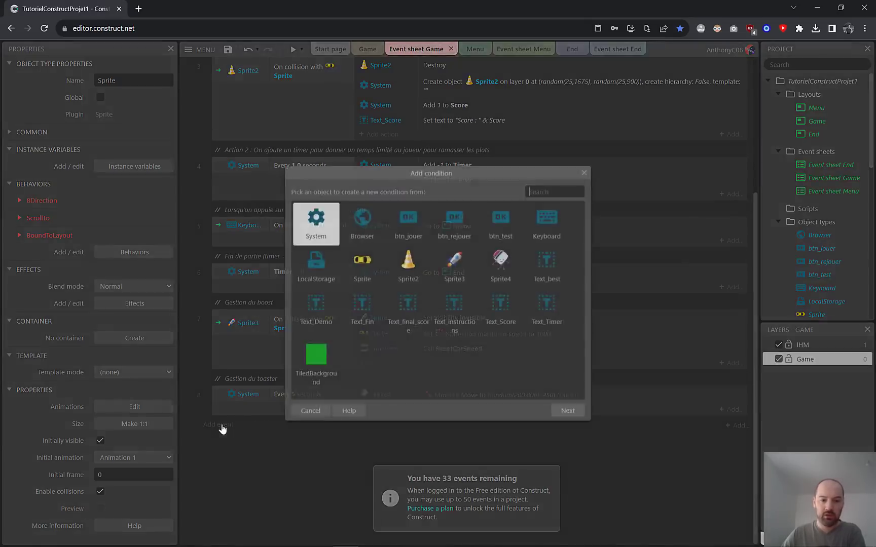
double_click(502, 264)
drag(584, 239, 581, 289)
click(495, 271)
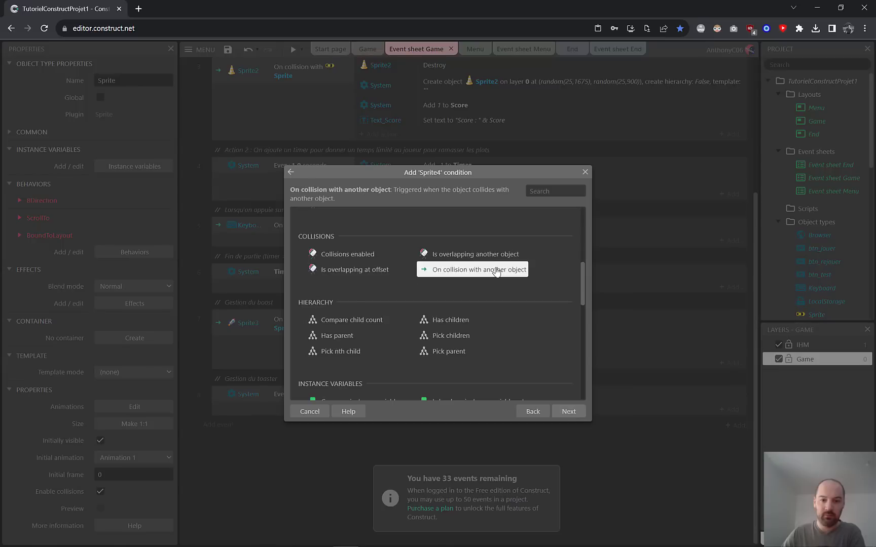
double_click(495, 271)
click(451, 284)
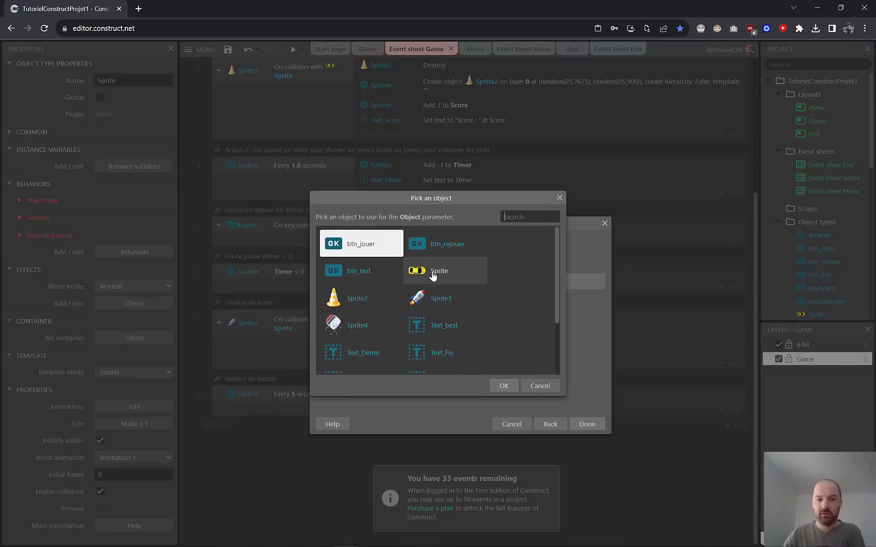
click(432, 274)
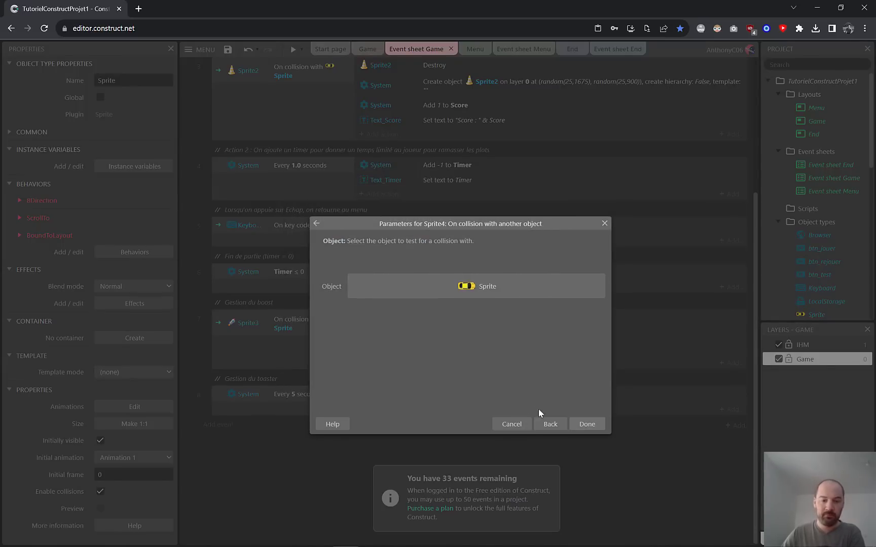
click(586, 424)
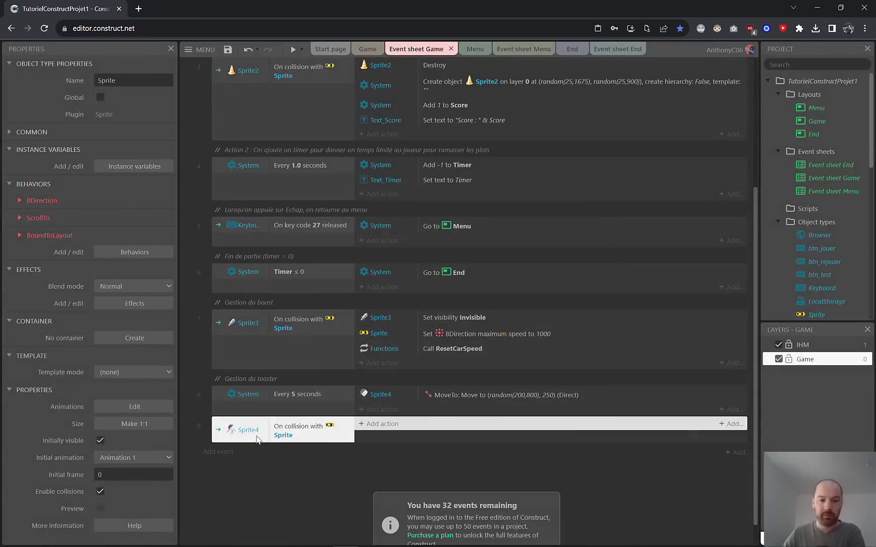
Step: Add the comment "Gestion de la collision avec le toaster" and place it above the Sprite4 collision event
click(230, 456)
click(569, 411)
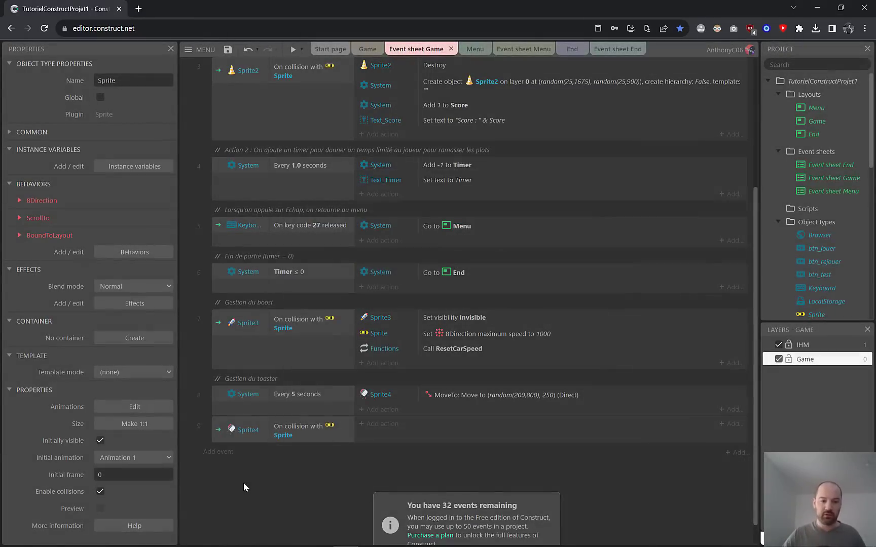
right_click(244, 483)
click(307, 378)
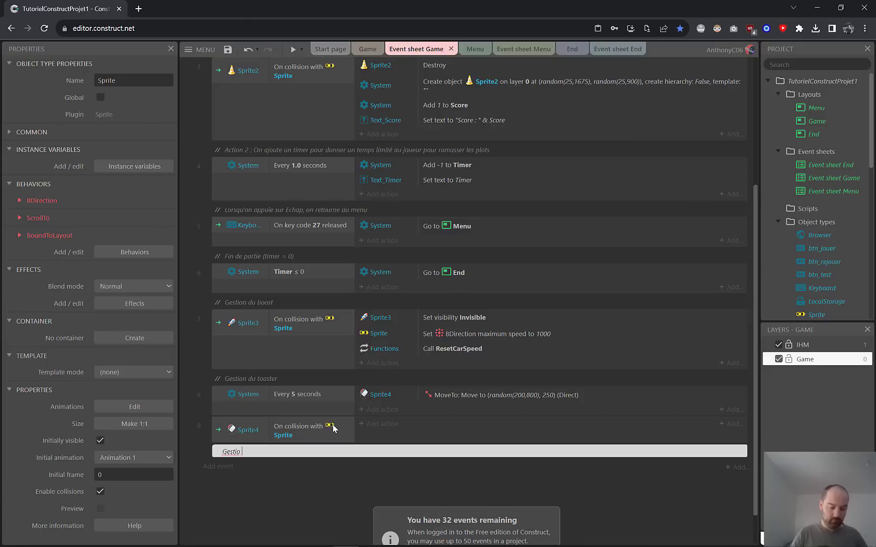
text(Gestion de la collision a)
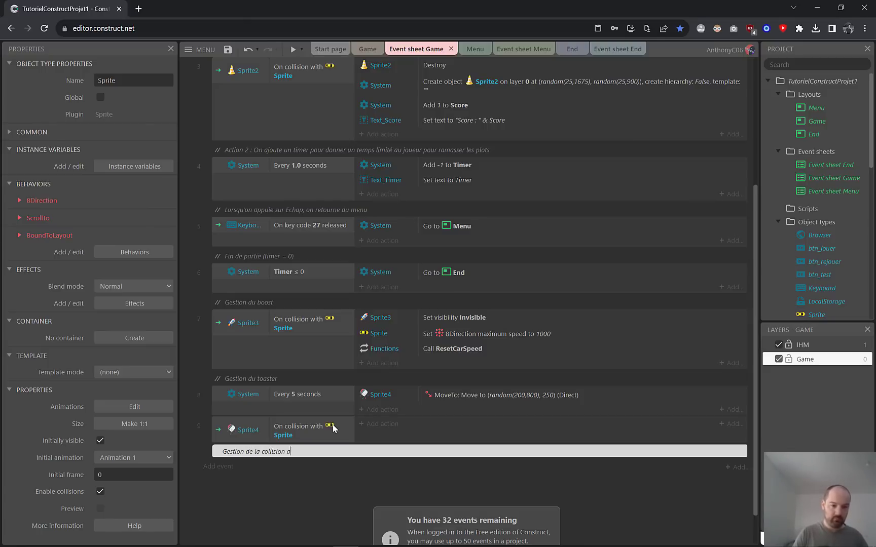
text(vec le toaster)
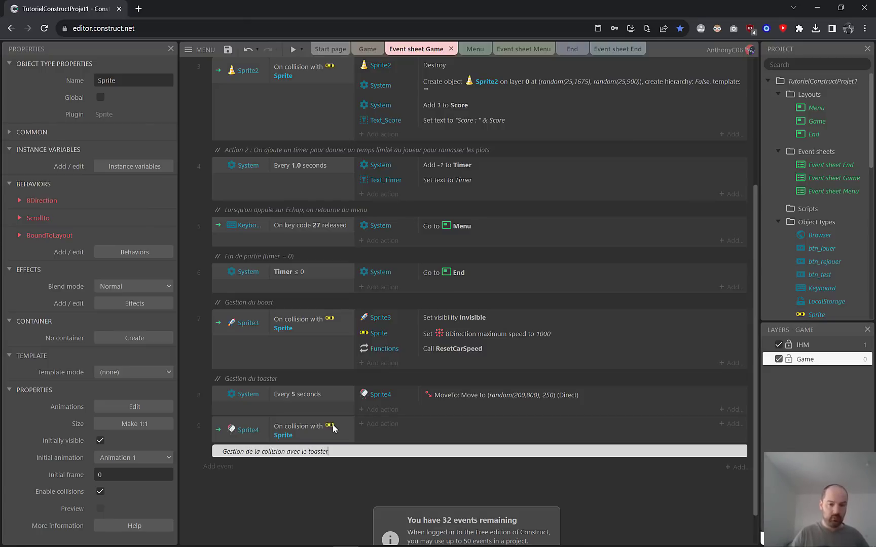
key(Return)
drag(255, 424, 353, 451)
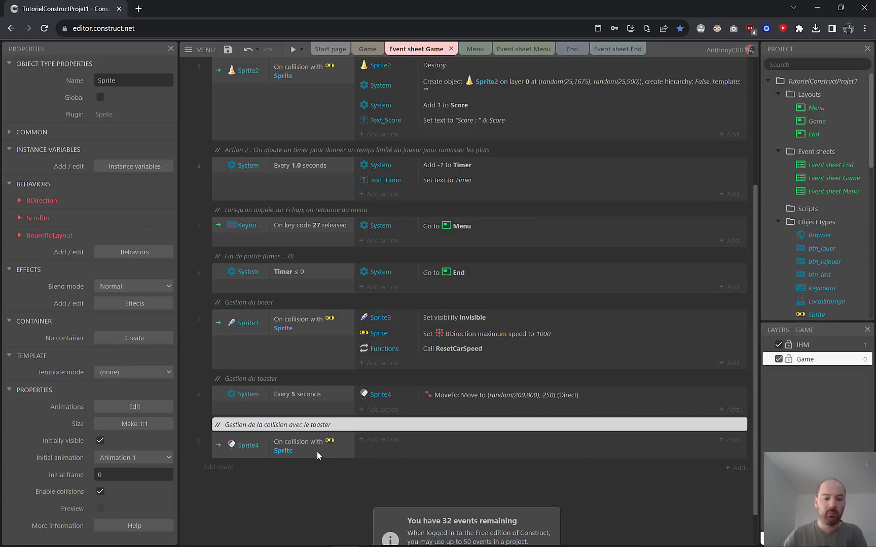
Step: Add a System "Set value" action to the Sprite4 collision event that sets Score to 0
click(375, 443)
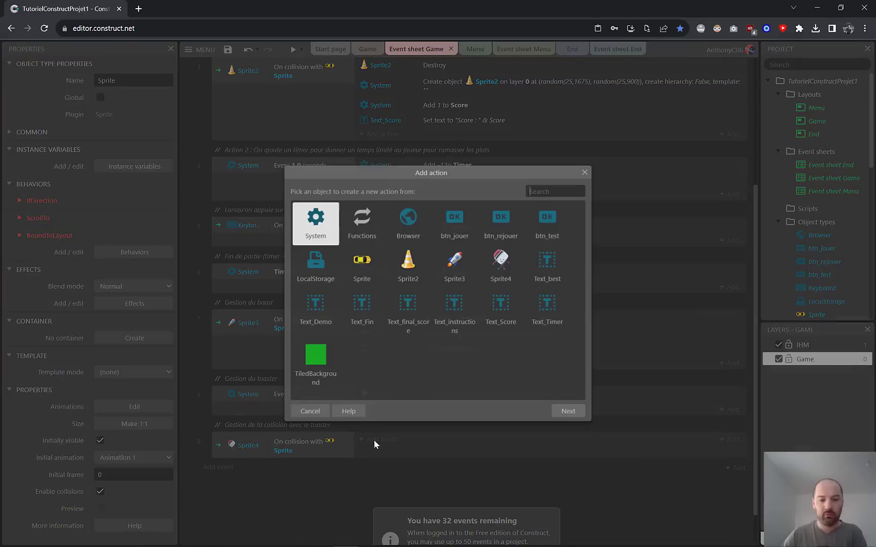
double_click(324, 221)
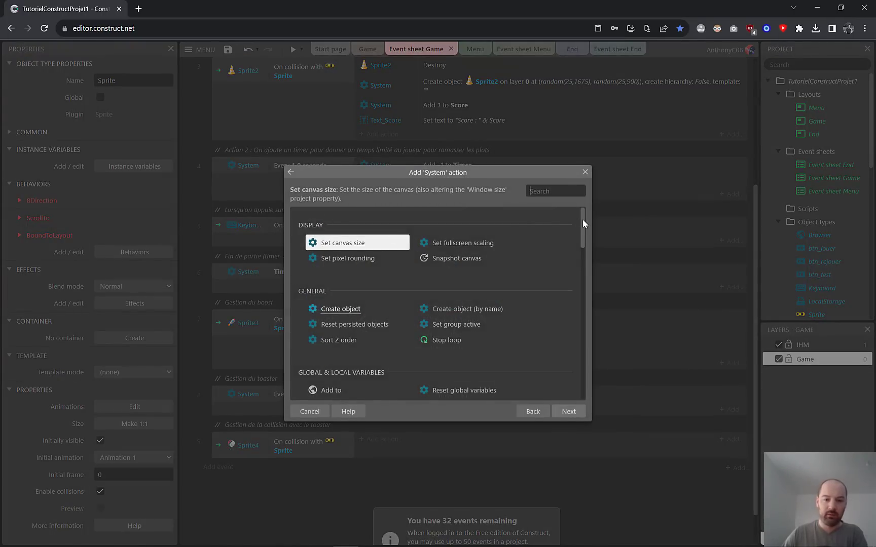
scroll(582, 223, down, 2)
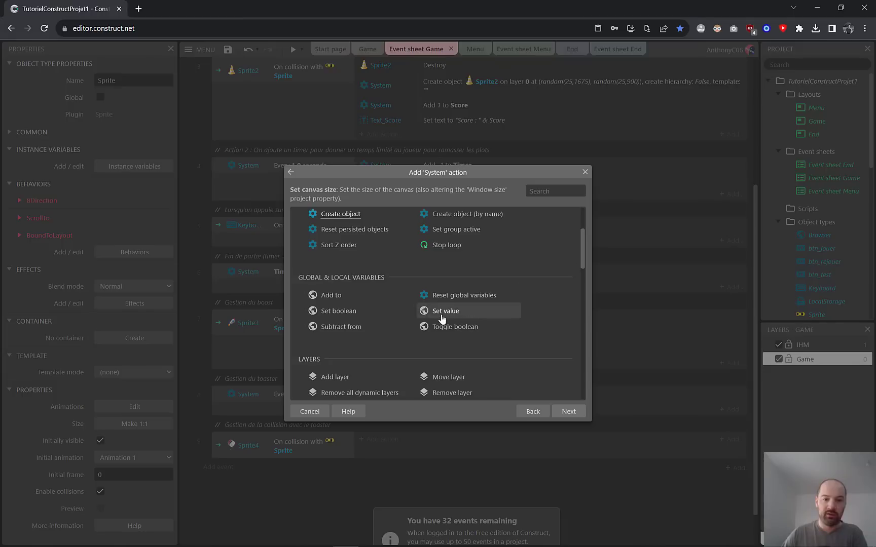
double_click(445, 313)
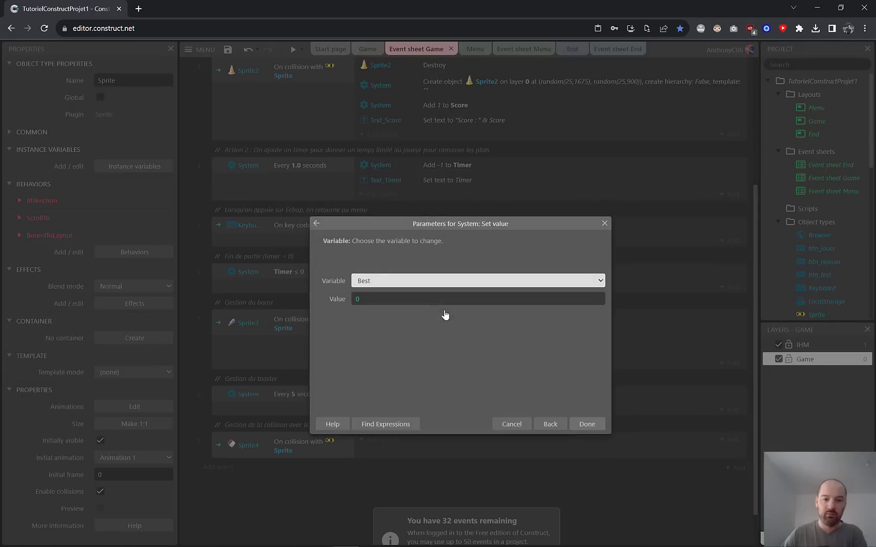
click(388, 282)
click(384, 296)
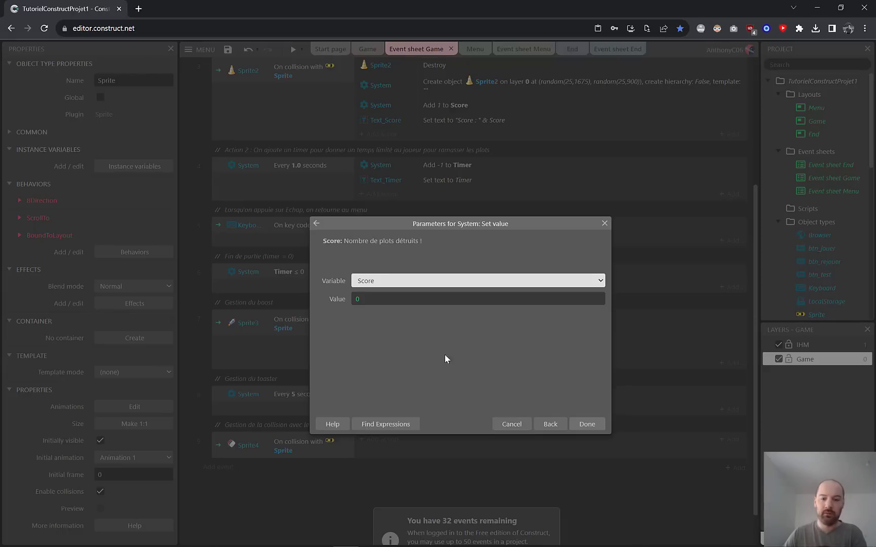
click(587, 425)
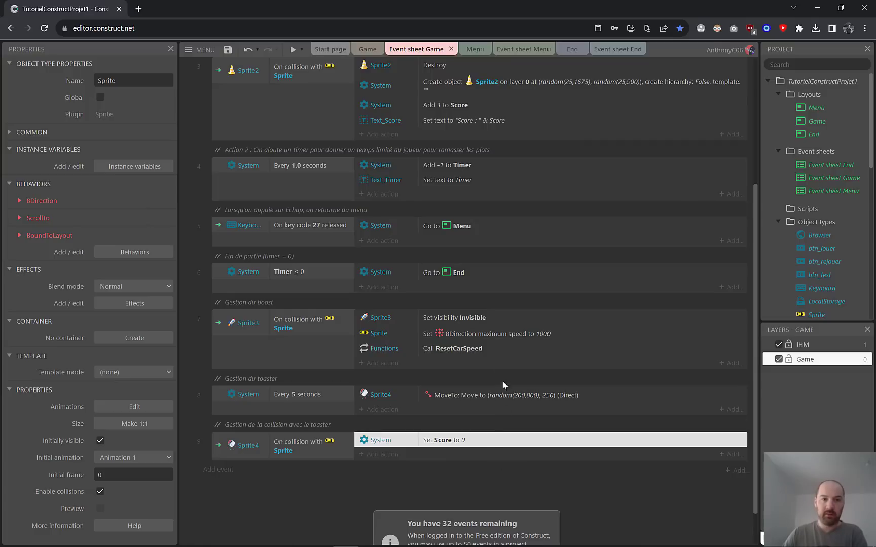
Step: Preview the Game layout and drive the car over a cone and into the toaster to test the score reset
click(364, 50)
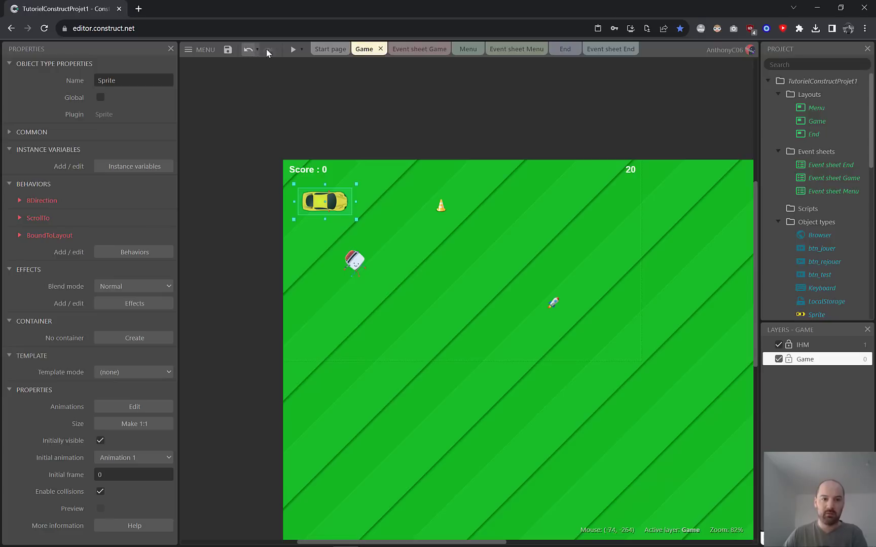
click(293, 49)
key(Right)
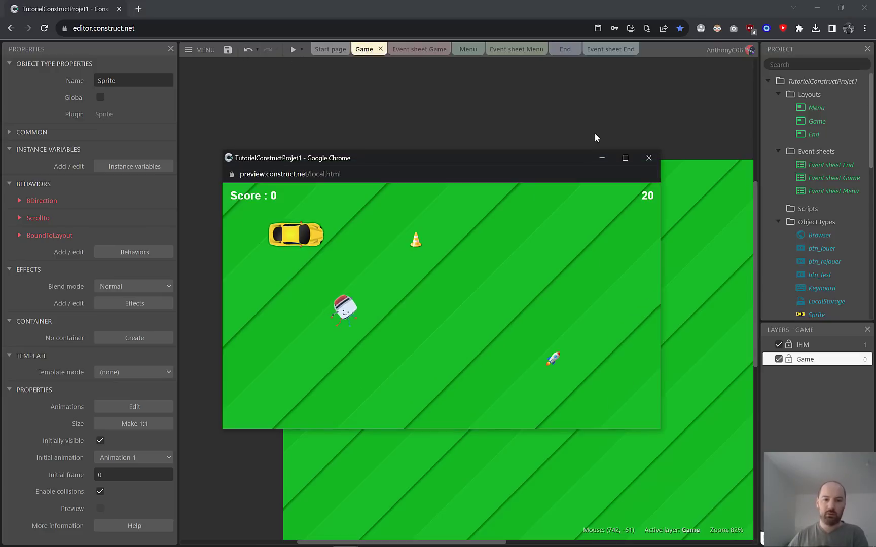
key(Down)
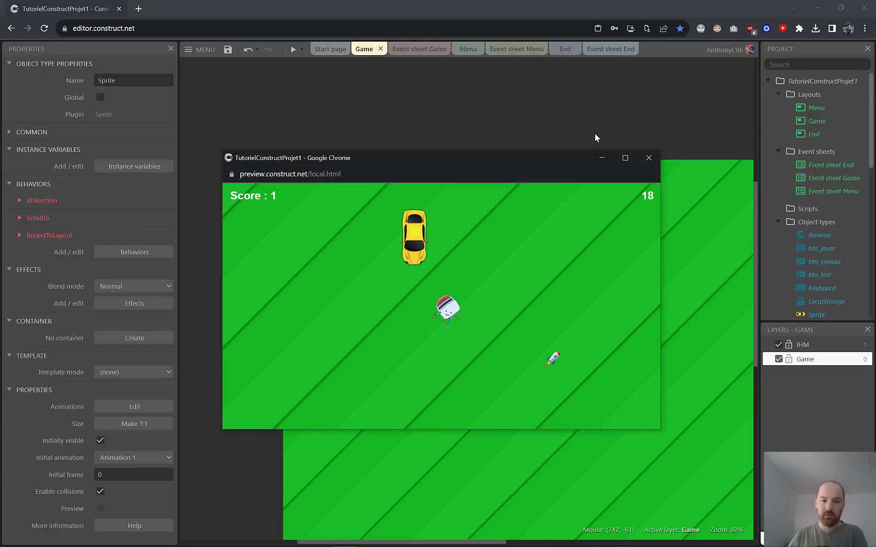
key(Right)
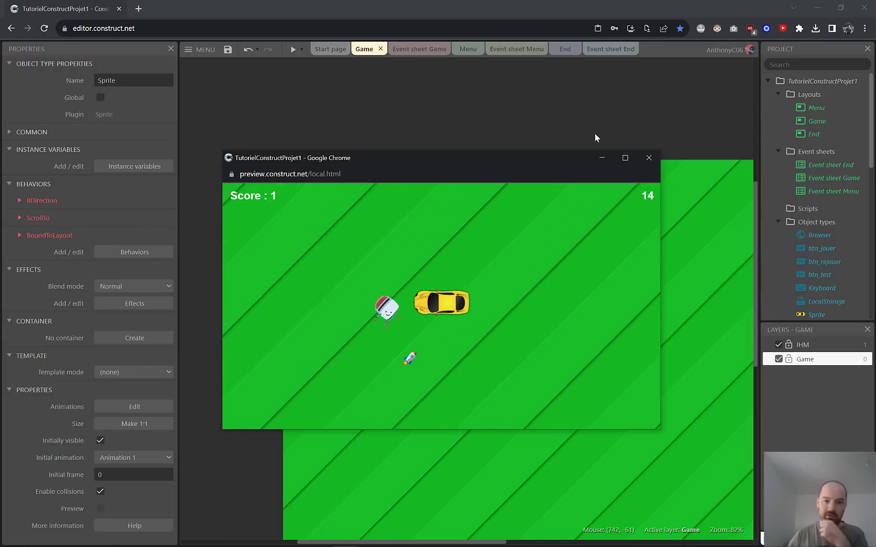
key(Down)
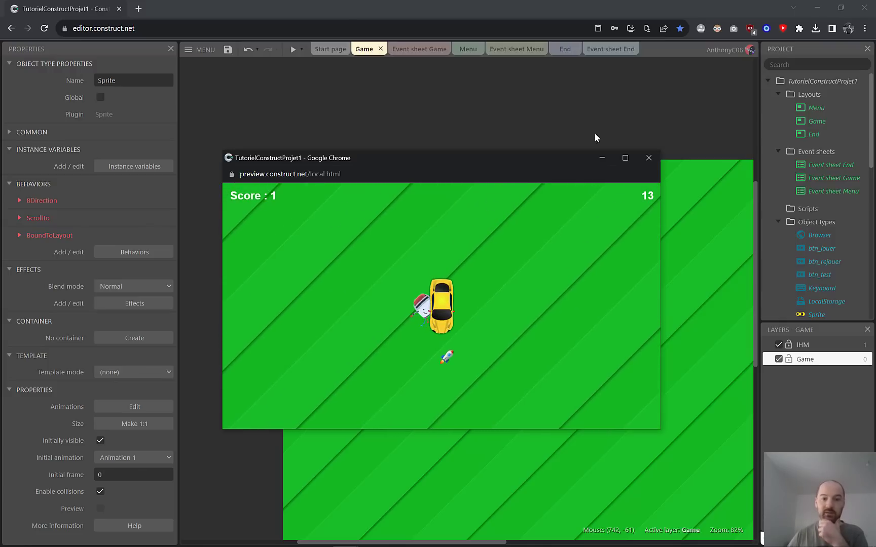
click(648, 157)
Step: Add a Text_Score "Set text" action with "Score : " & Score to the Sprite4 collision event in the Game event sheet
click(400, 51)
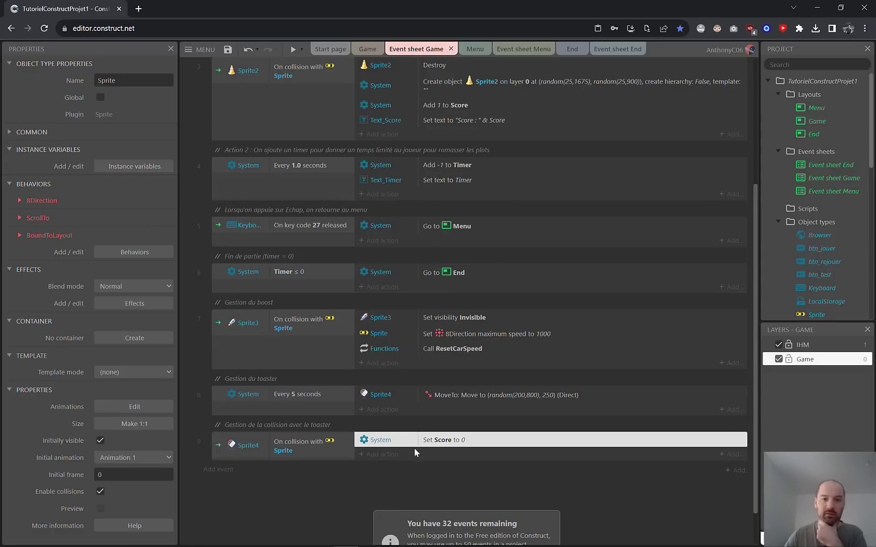
click(379, 454)
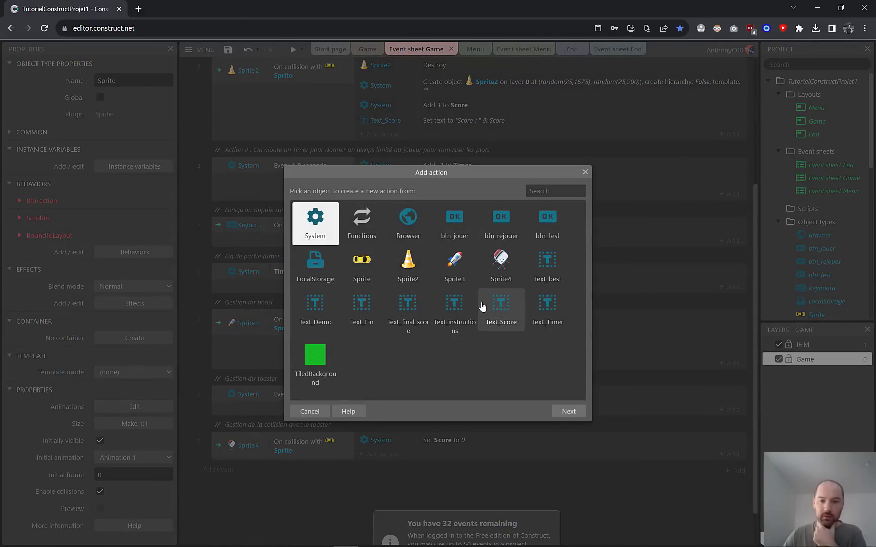
click(501, 306)
double_click(503, 307)
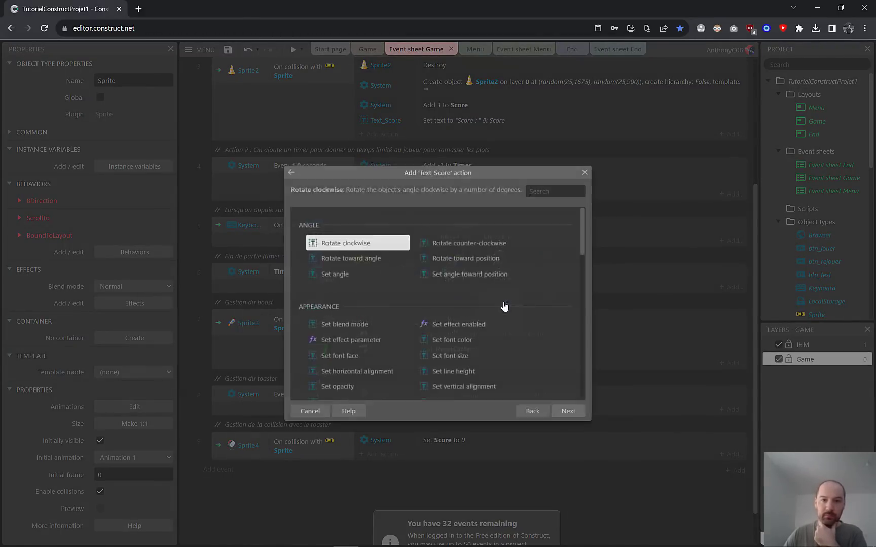
drag(584, 226, 576, 361)
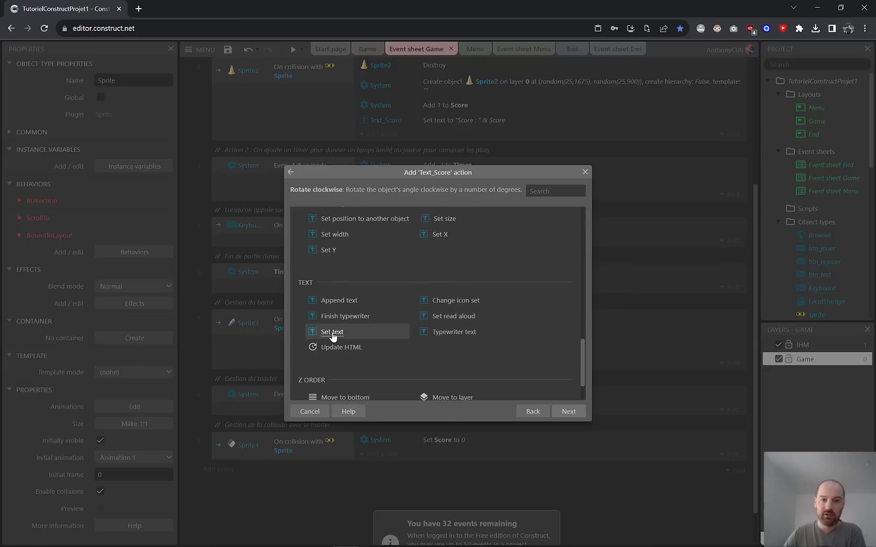
double_click(332, 333)
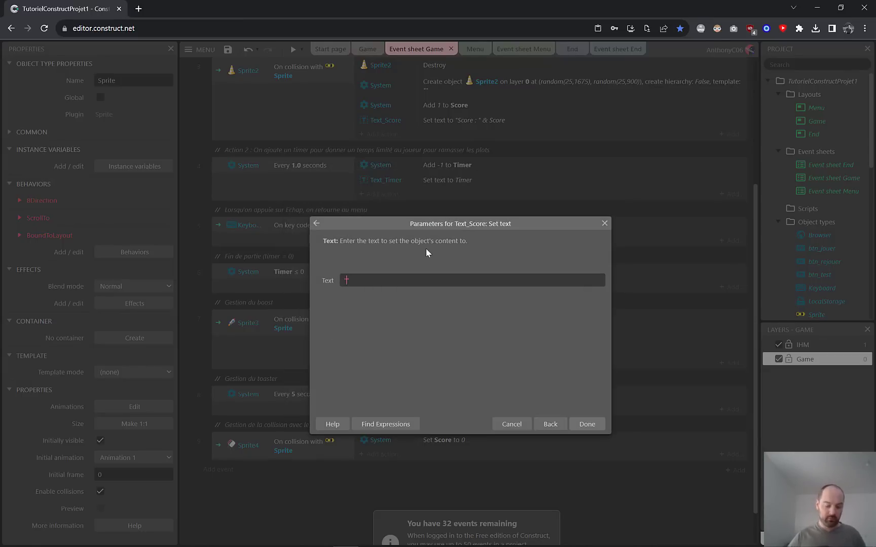
text("Score : " &)
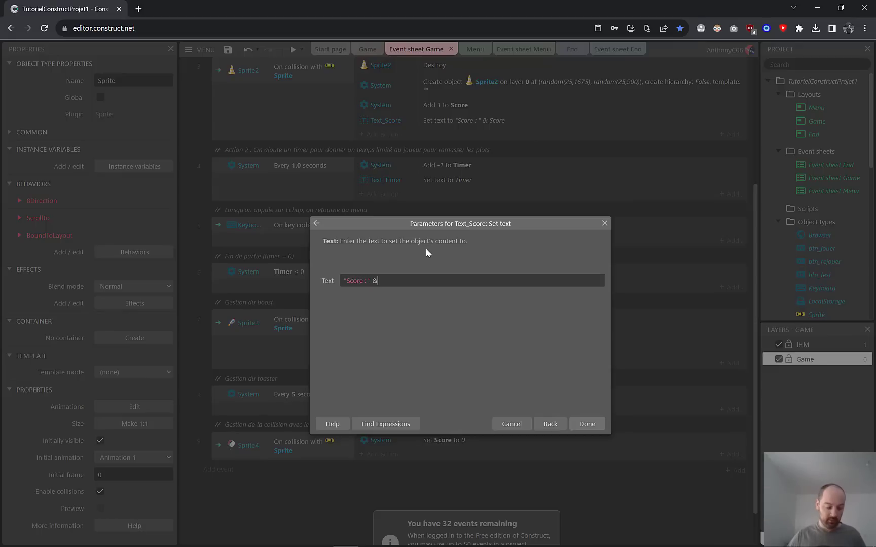
text( Score)
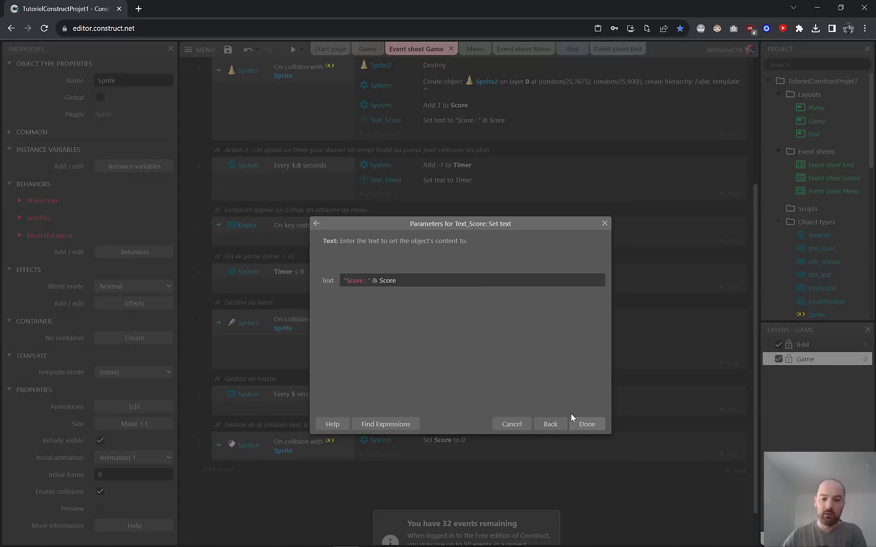
click(582, 424)
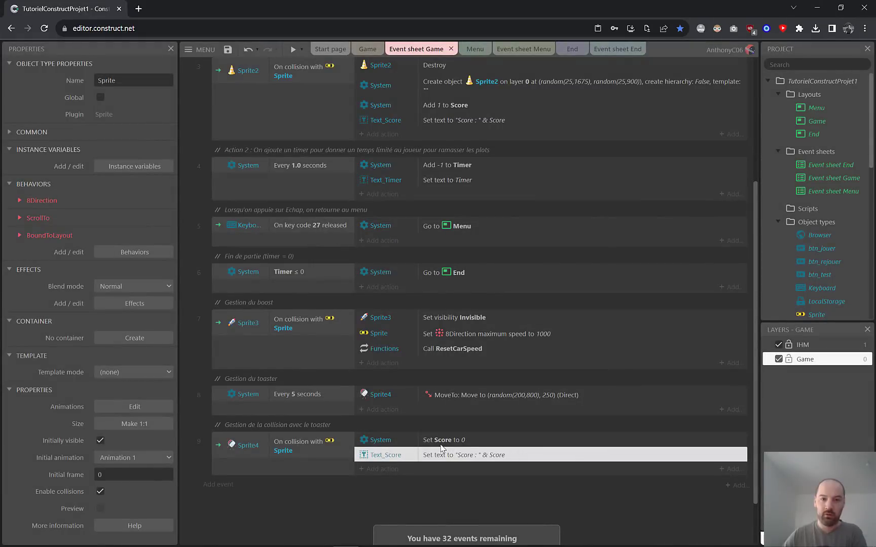
Step: Preview the game and drive the car over a cone and into the toaster to test the score display reset
click(292, 50)
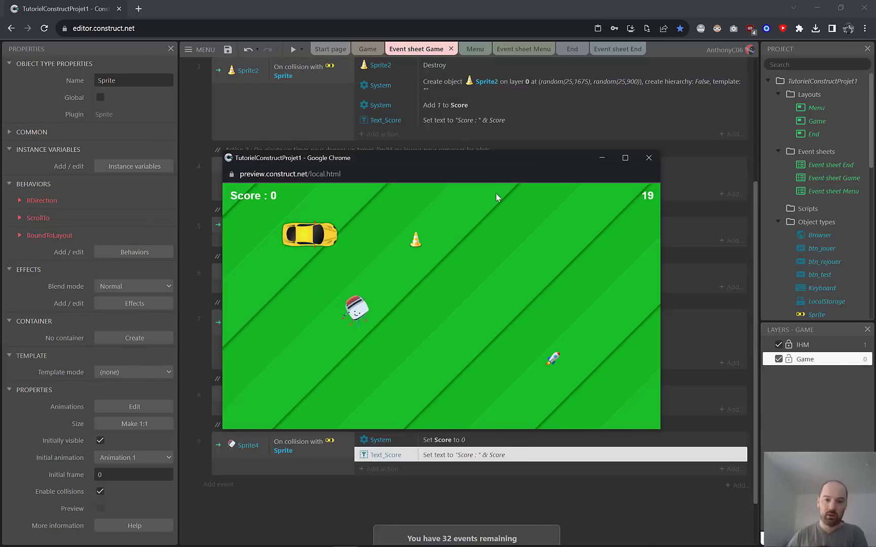
key(Right)
key(Left)
key(Down)
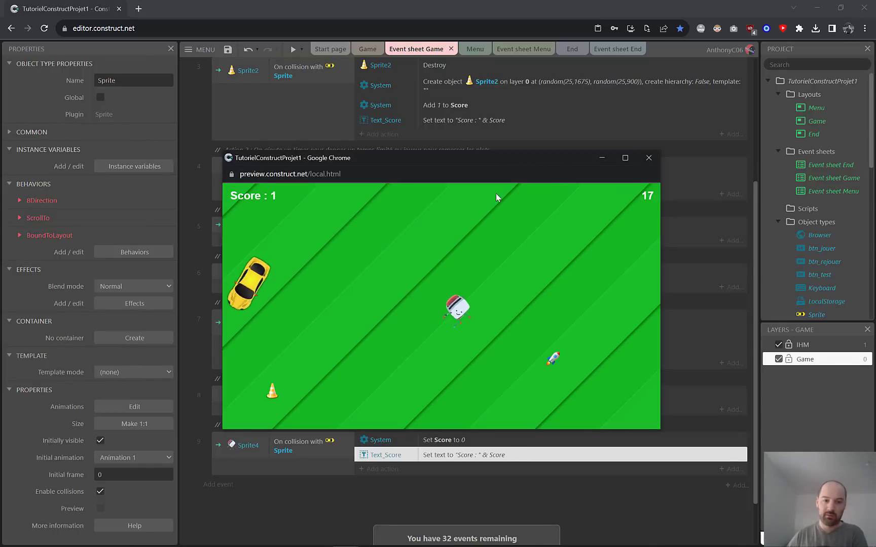
key(Right)
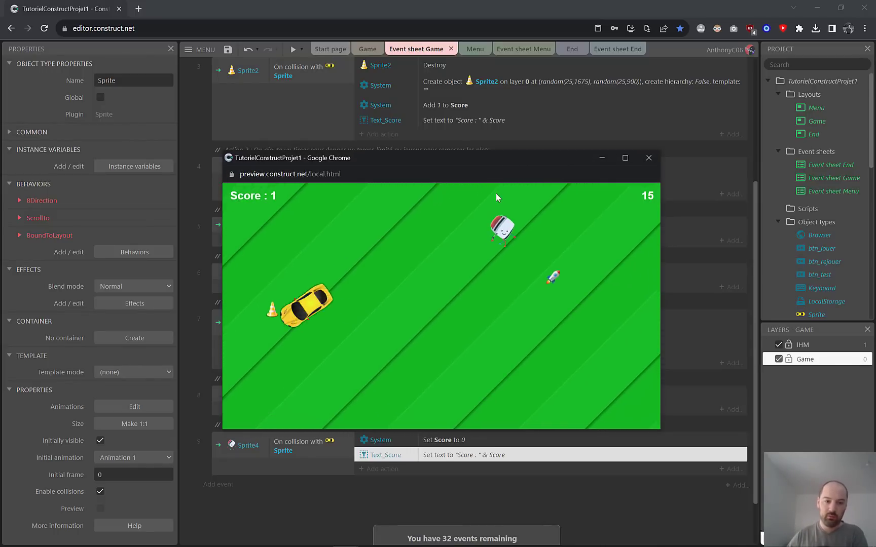
key(Left)
key(Right)
key(Up)
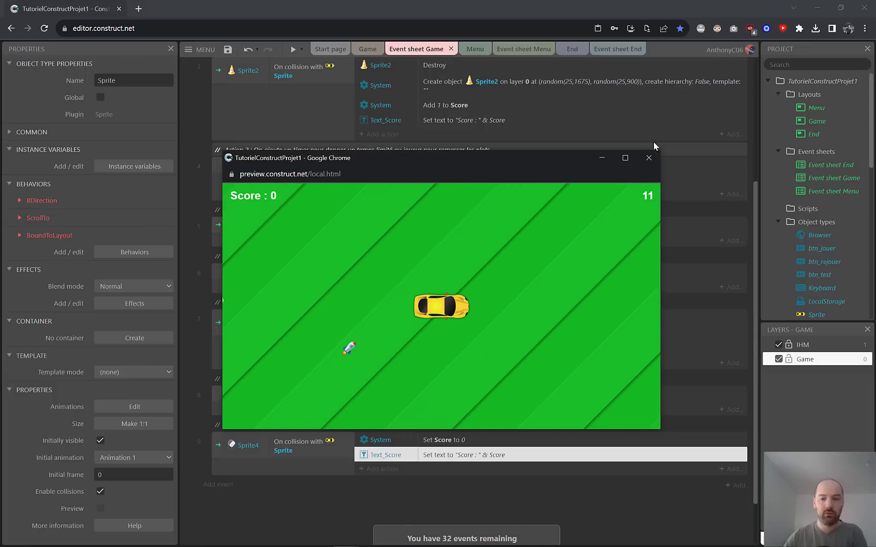
click(648, 157)
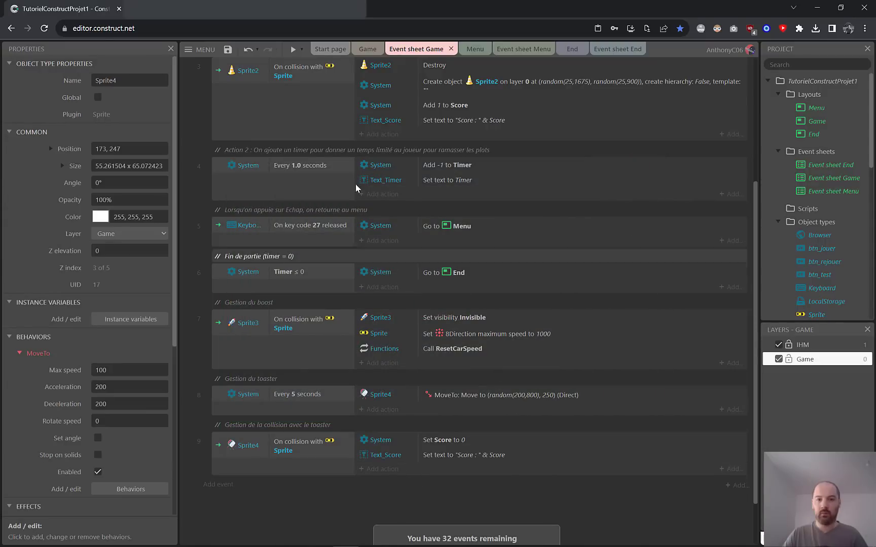
Step: In the Game layout, set the toaster's MoveTo max speed to 50, acceleration to 75 and deceleration to 75
click(367, 49)
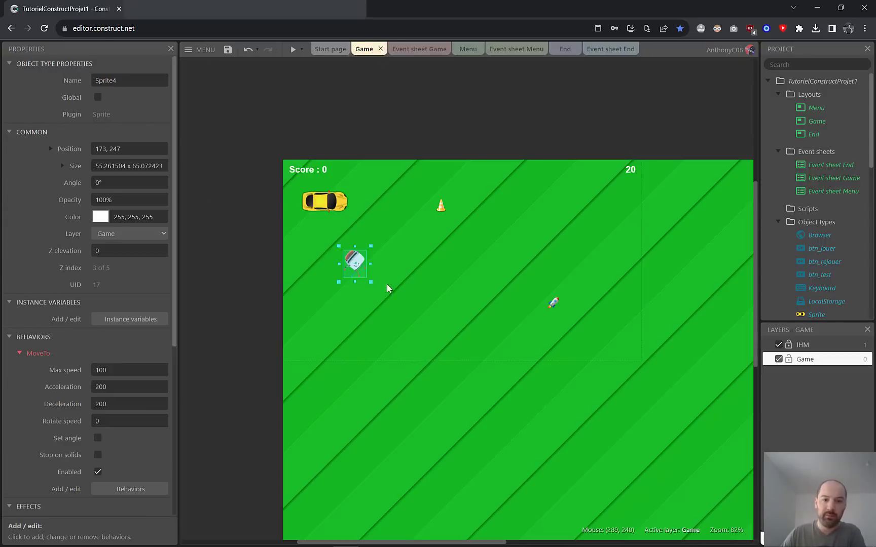
click(149, 371)
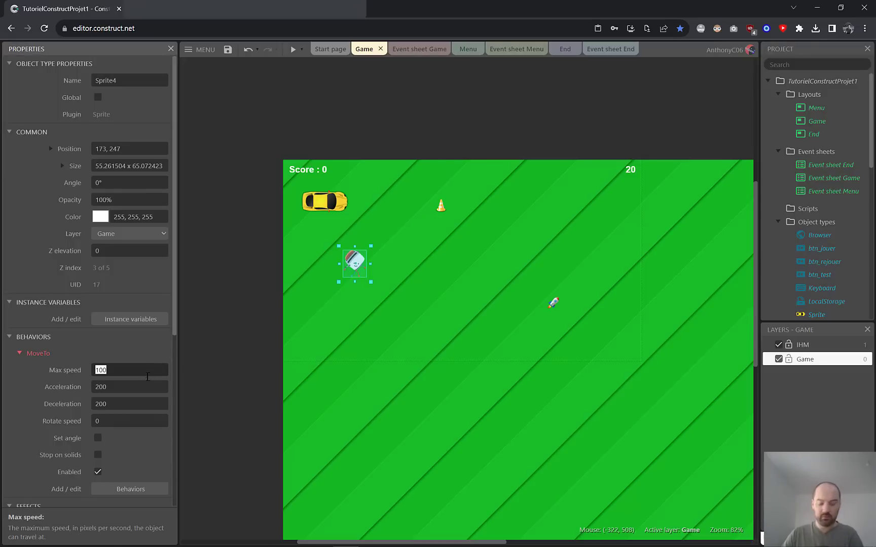
text(50)
click(131, 388)
text(75)
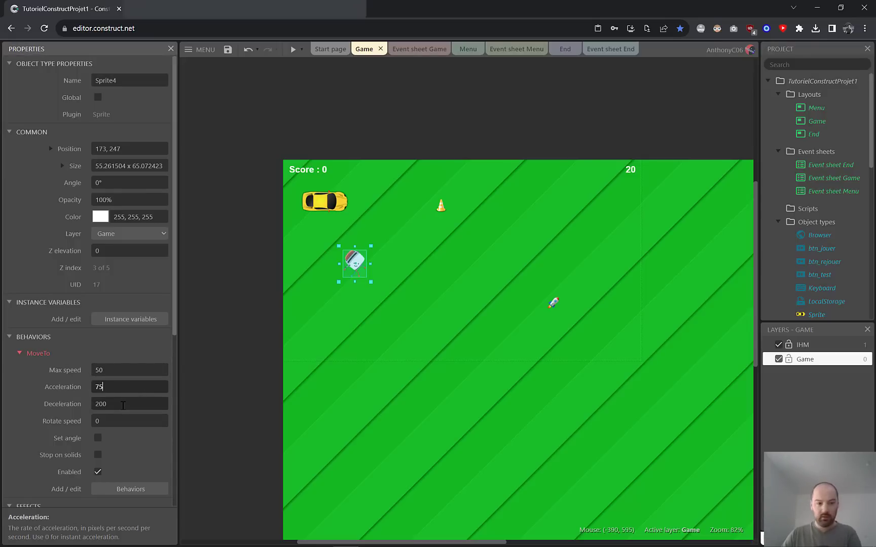
click(123, 406)
text(75)
Step: Preview the Game layout to check the toaster's movement speed, and deselect the toaster in the layout
click(292, 49)
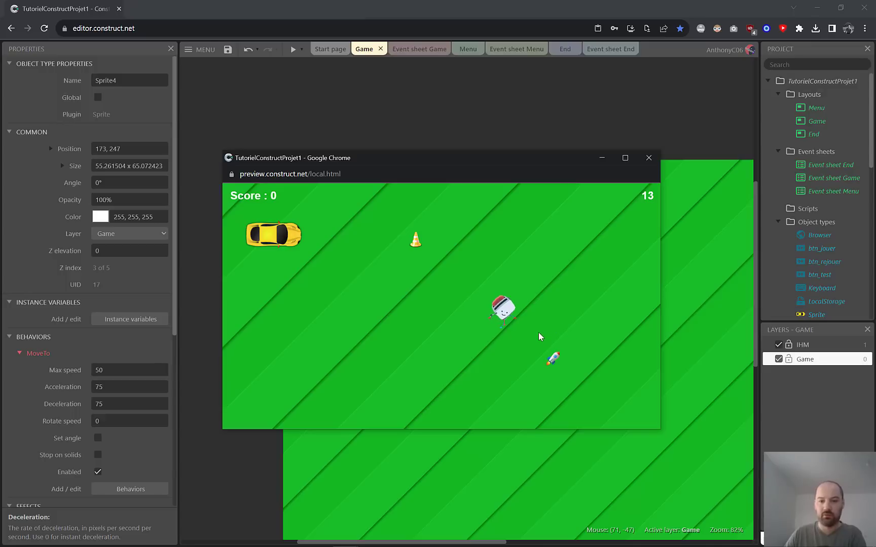
click(649, 158)
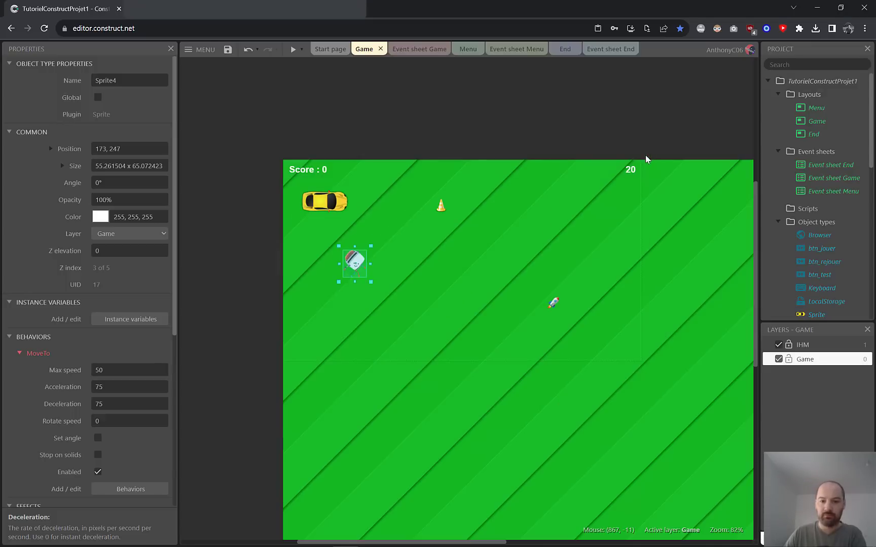
click(233, 304)
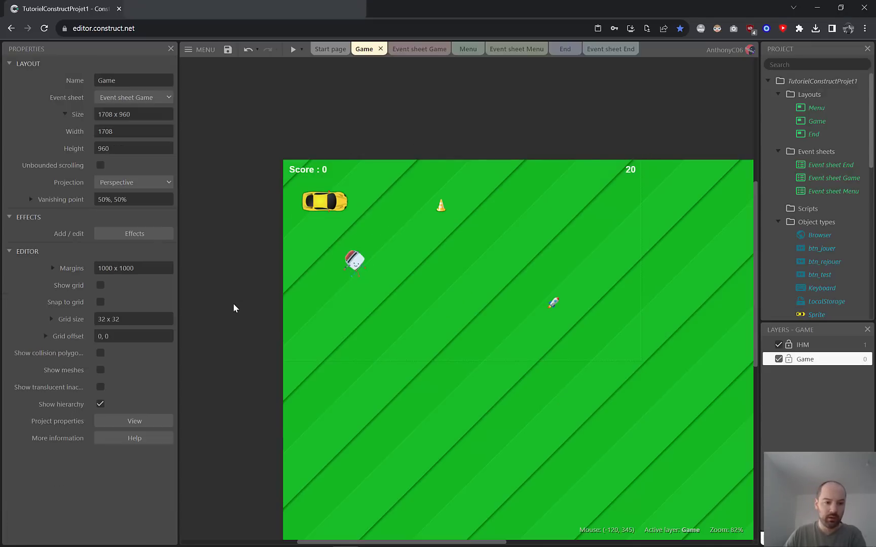
key(F5)
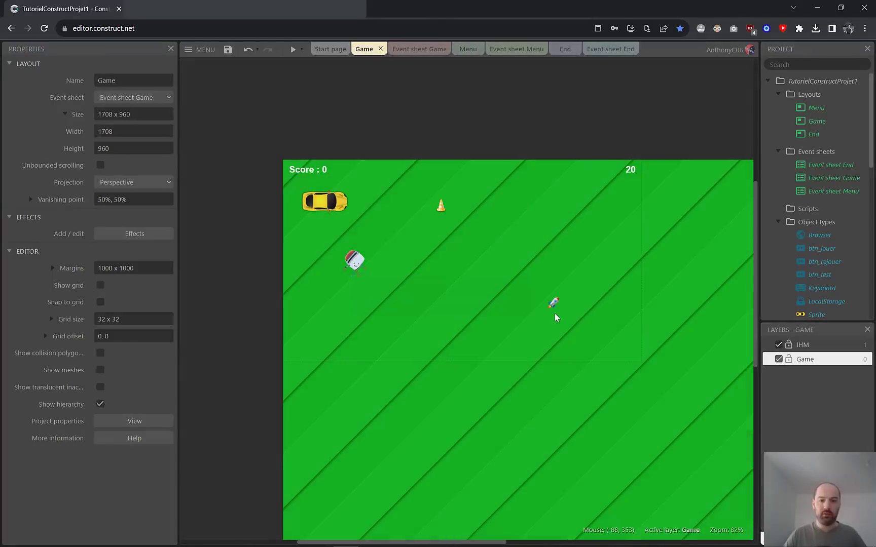